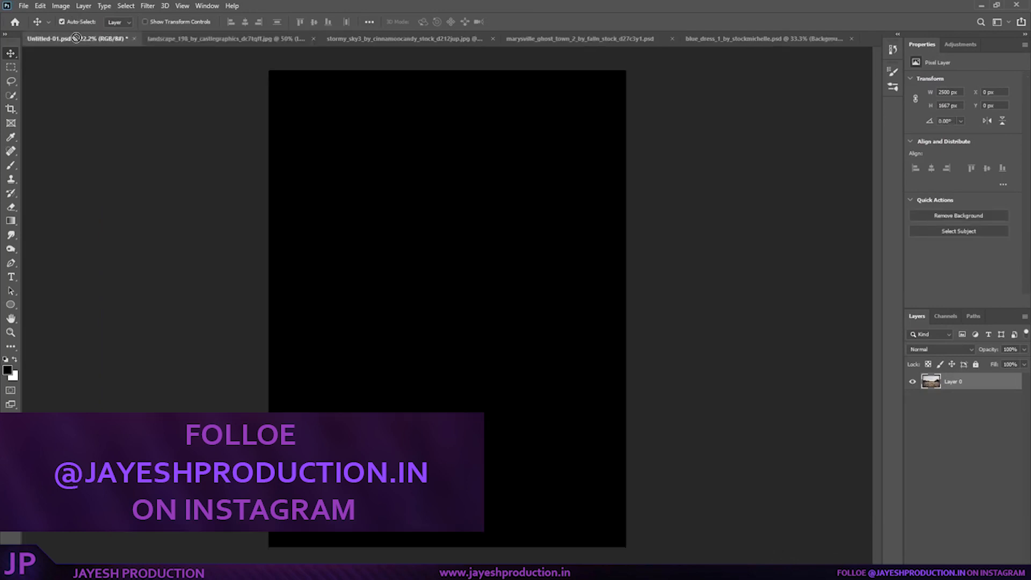
- Paste the grass field landscape into the black canvas and scale it to about 236%, aligning its lower edge with the canvas bottom
key("ctrl+v")
key("ctrl+t")
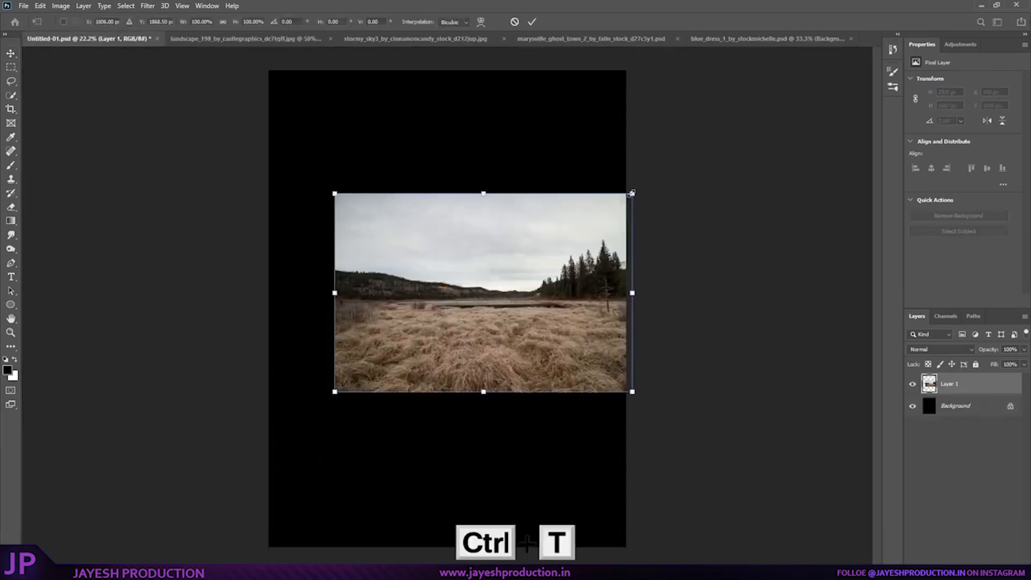
left_click_drag(633, 194, 891, 59)
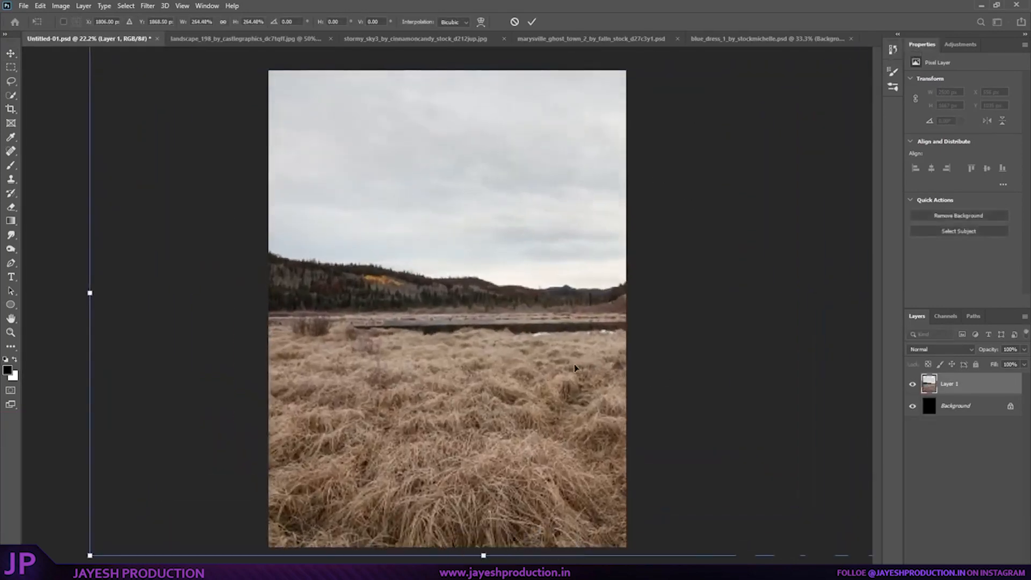
left_click_drag(494, 399, 559, 411)
left_click_drag(847, 546, 806, 520)
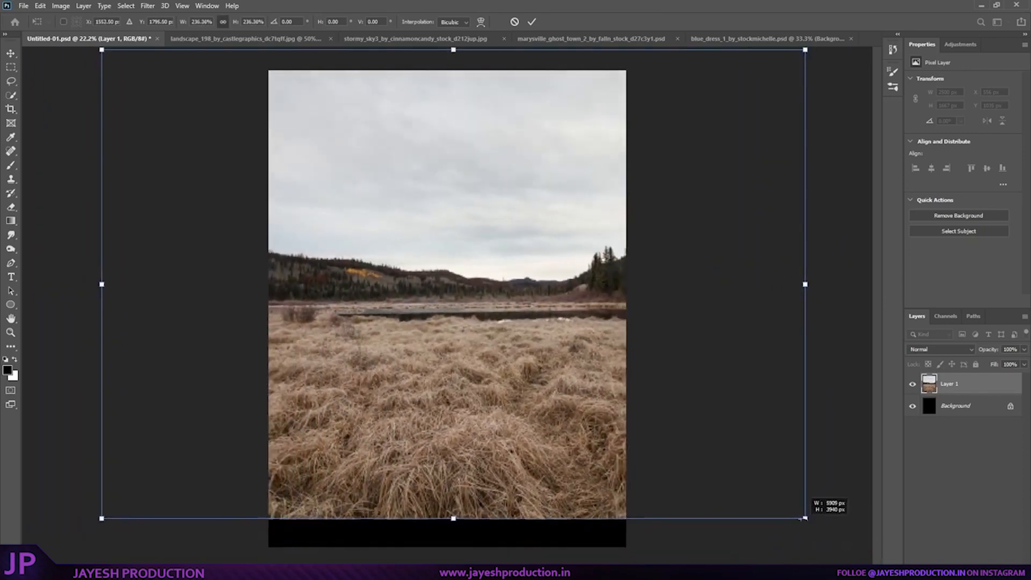
left_click_drag(595, 416, 586, 448)
key("Return")
key("ctrl+t")
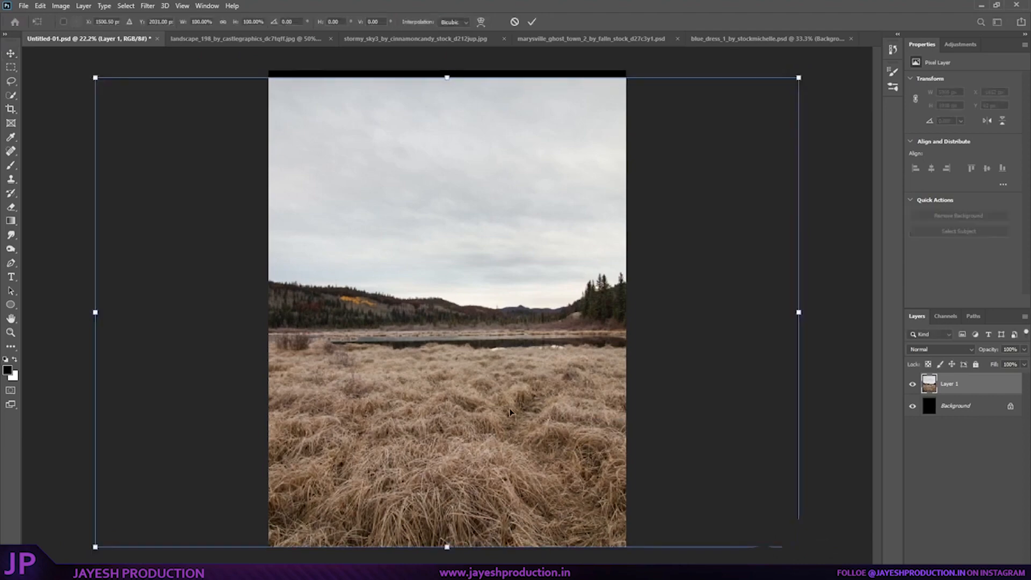
mouse_move(511, 411)
left_mouse_down()
mouse_move(521, 412)
mouse_move(510, 409)
left_mouse_up()
key("Return")
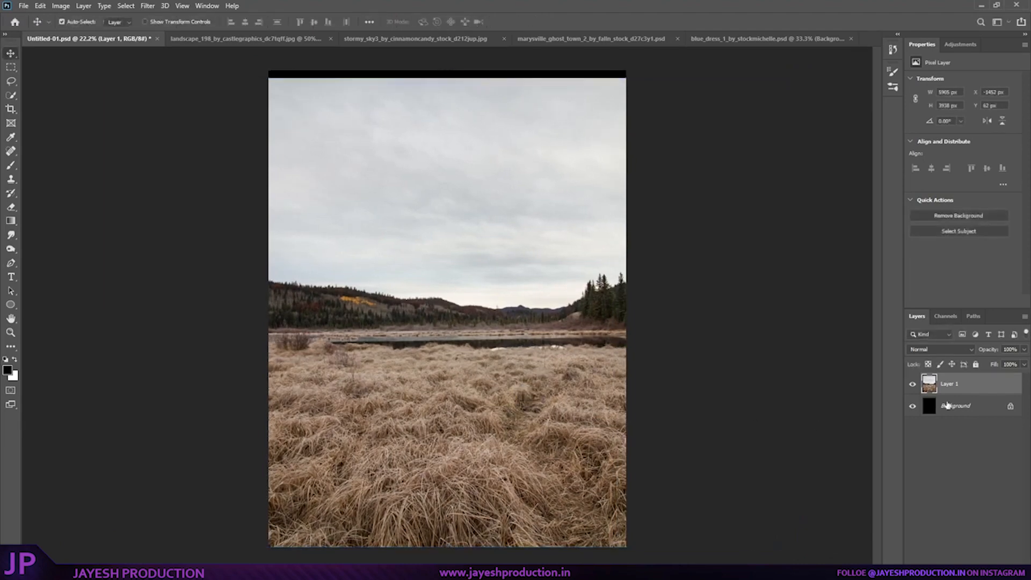
- Mask the landscape layer and hide everything above the grass with a Foreground to Transparent gradient just below the waterline
left_click(950, 574)
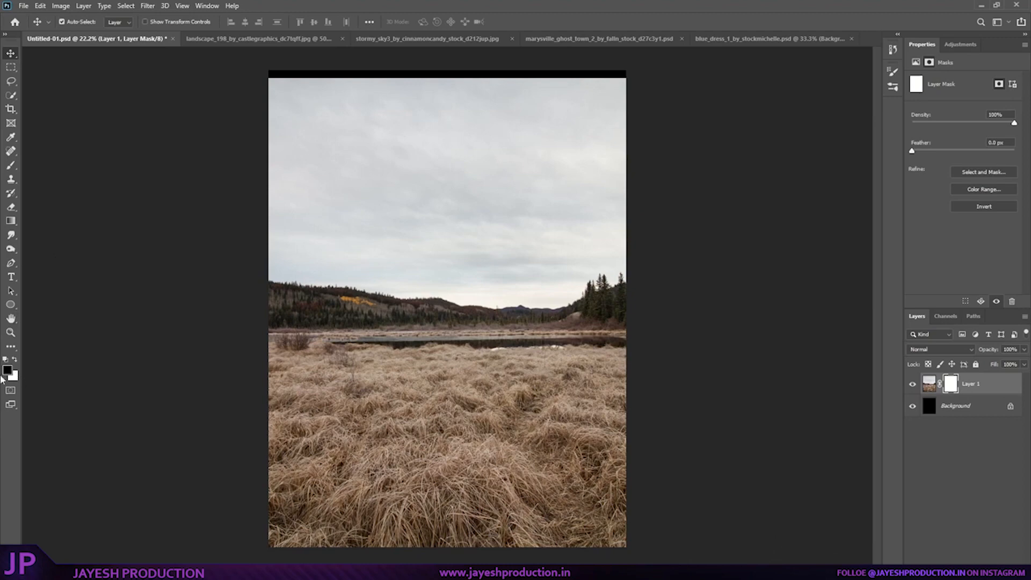
left_click(80, 22)
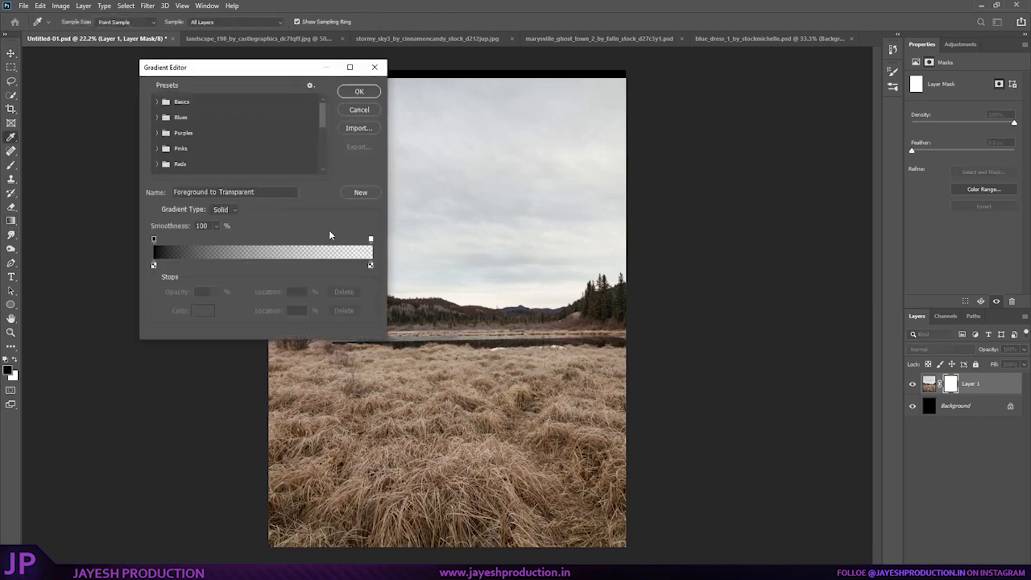
left_click(157, 101)
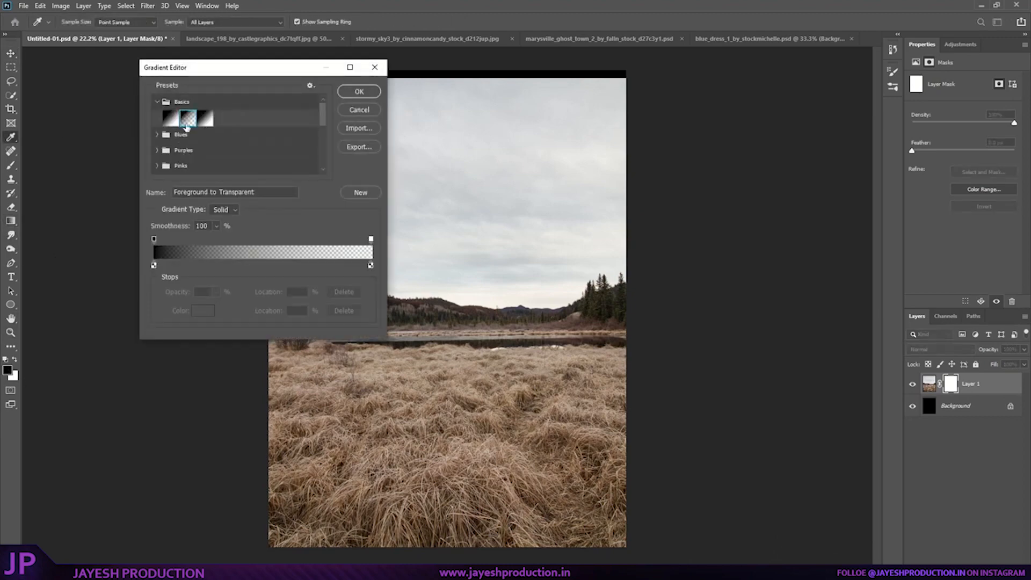
left_click(358, 92)
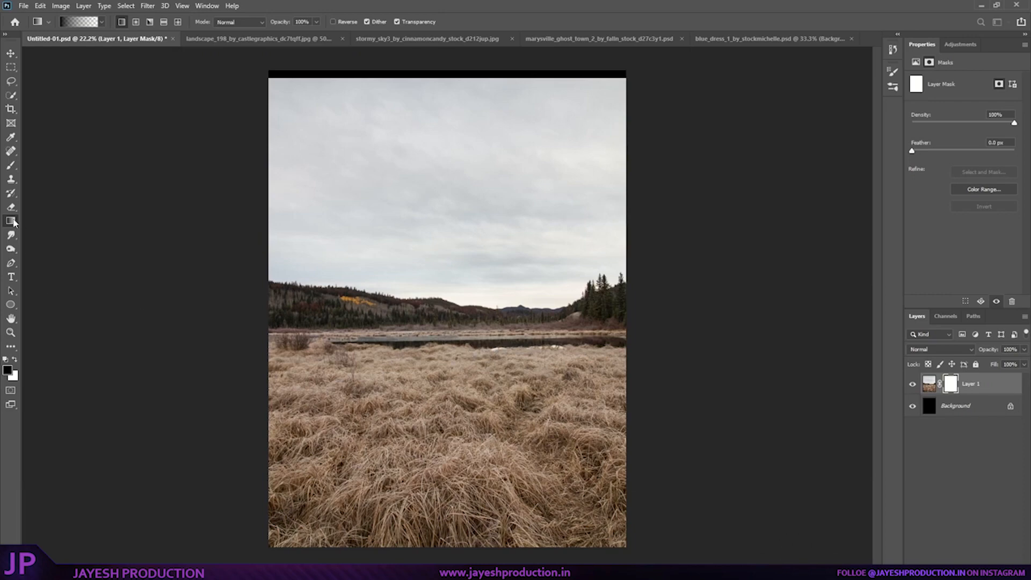
mouse_move(463, 347)
left_mouse_down()
mouse_move(463, 359)
mouse_move(452, 359)
left_mouse_up()
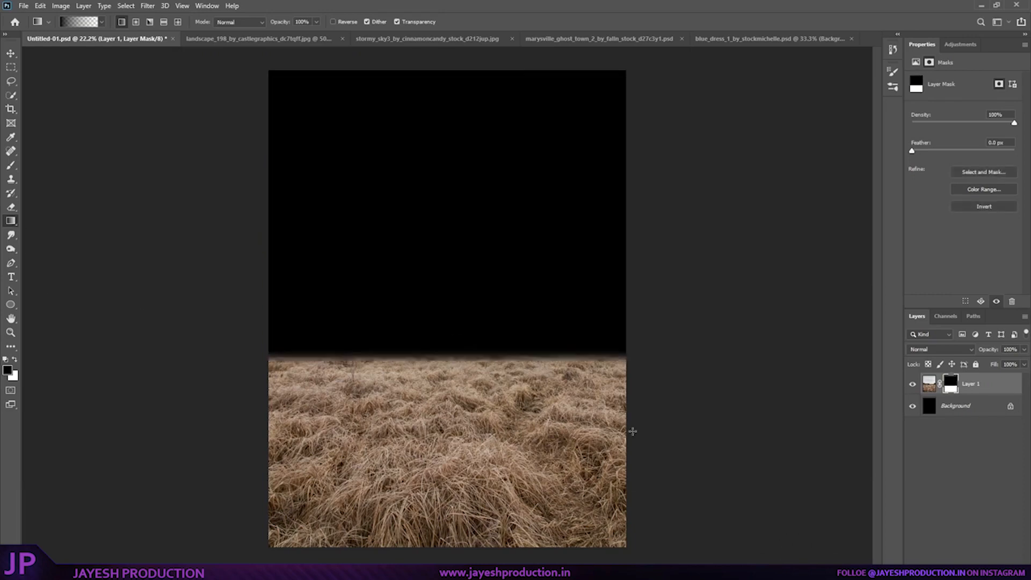
key("v")
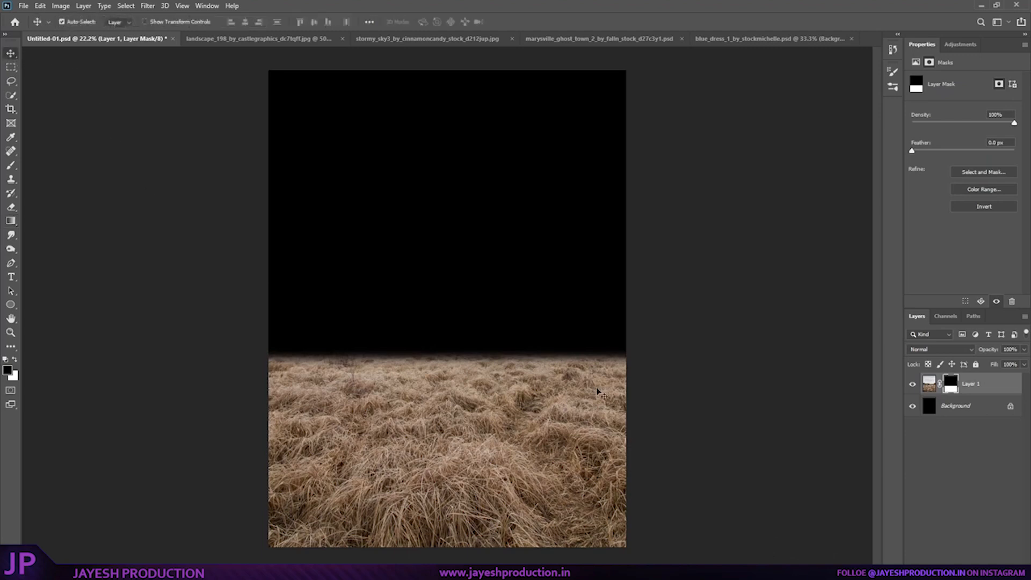
- Bring the stormy sky image into the Untitled-01 composition and place its layer beneath the grass layer
left_click(391, 39)
left_click(1011, 386)
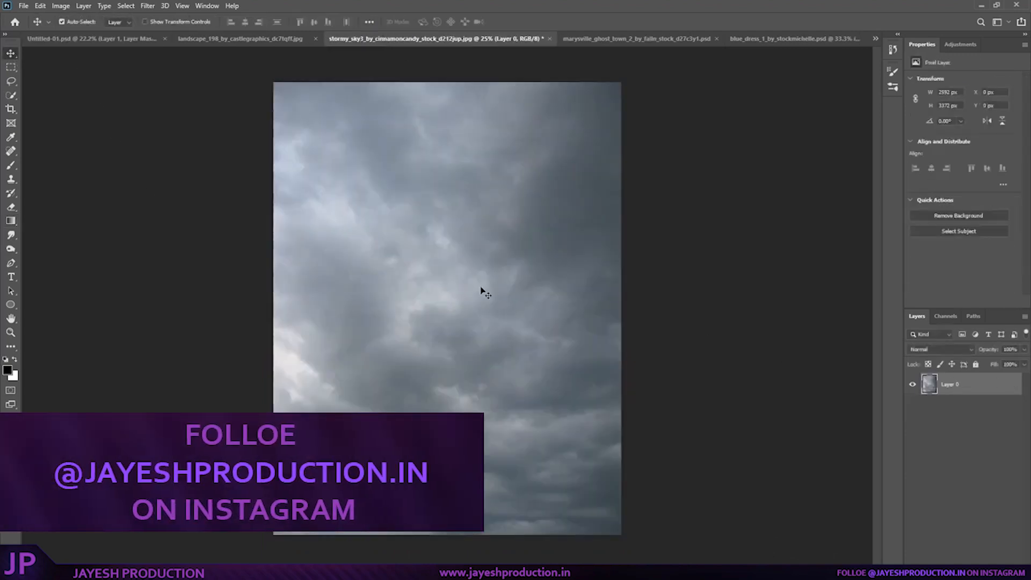
left_click_drag(482, 290, 495, 248)
key("ctrl+bracketleft")
- Transform the sky to about 3033 by 2788 px so it covers the full canvas width down to the horizon
key("ctrl+t")
left_click_drag(447, 455, 446, 359)
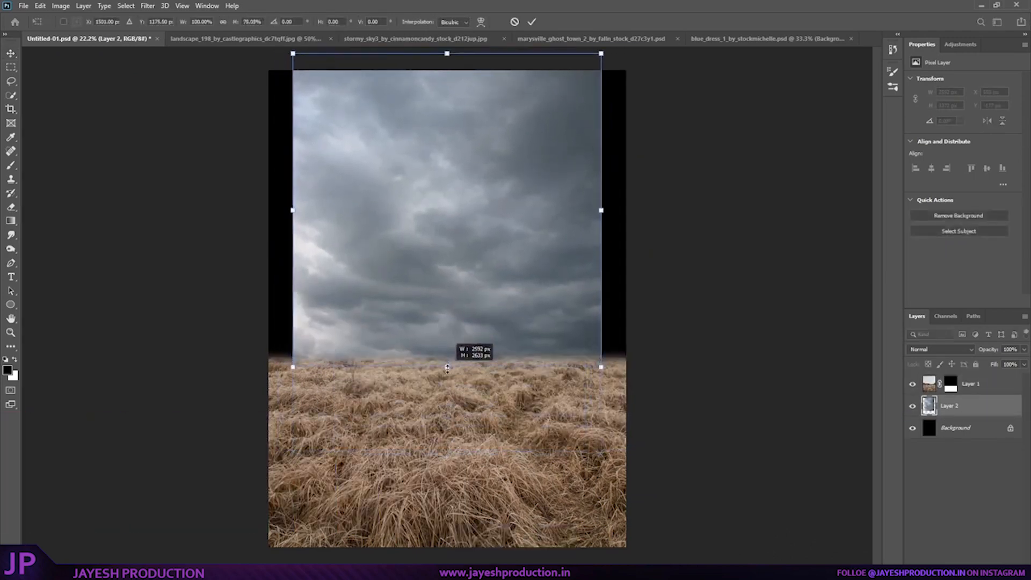
left_click_drag(612, 383, 641, 383)
left_click_drag(449, 395, 450, 359)
left_click_drag(482, 279, 485, 317)
key("Return")
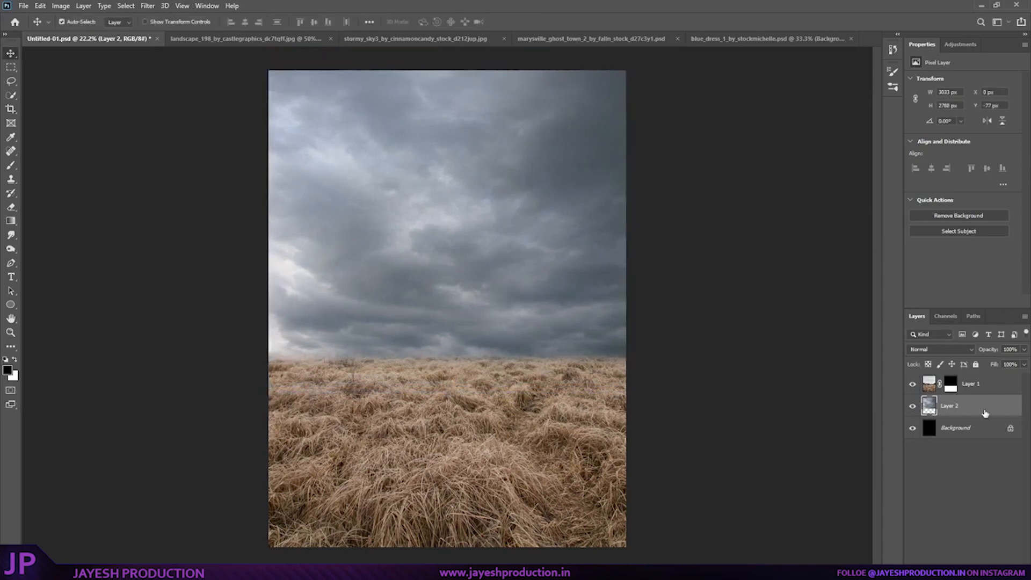
- Clip a Hue/Saturation adjustment to the sky layer with Saturation -23 and Lightness -15
left_click(966, 570)
left_click(980, 471)
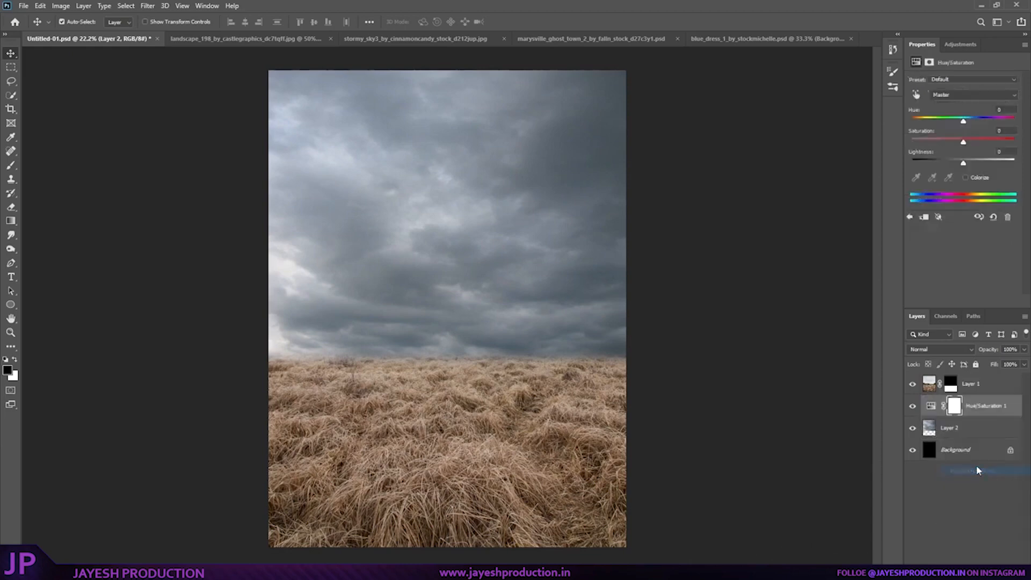
left_click(950, 302)
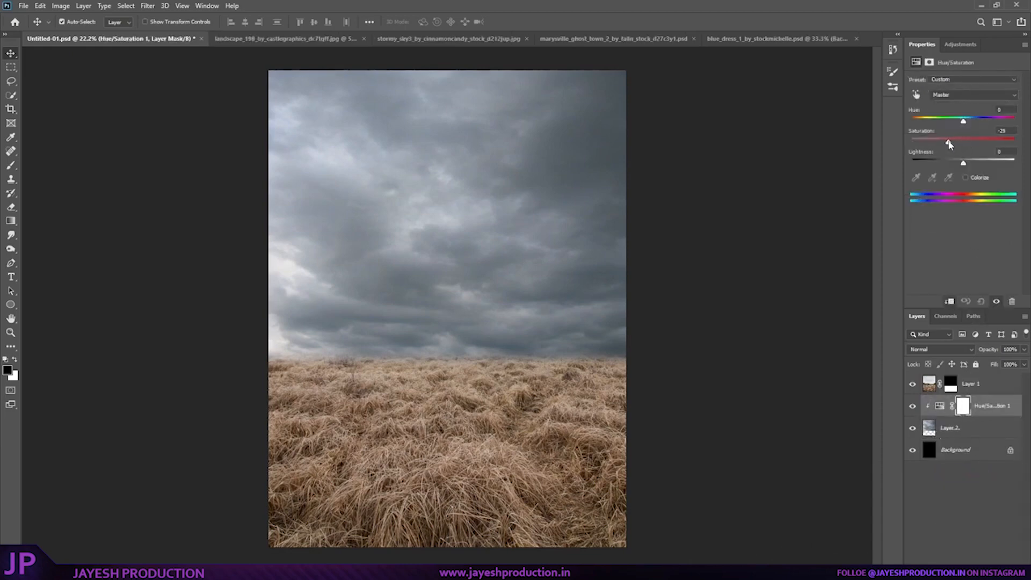
left_click_drag(963, 162, 955, 164)
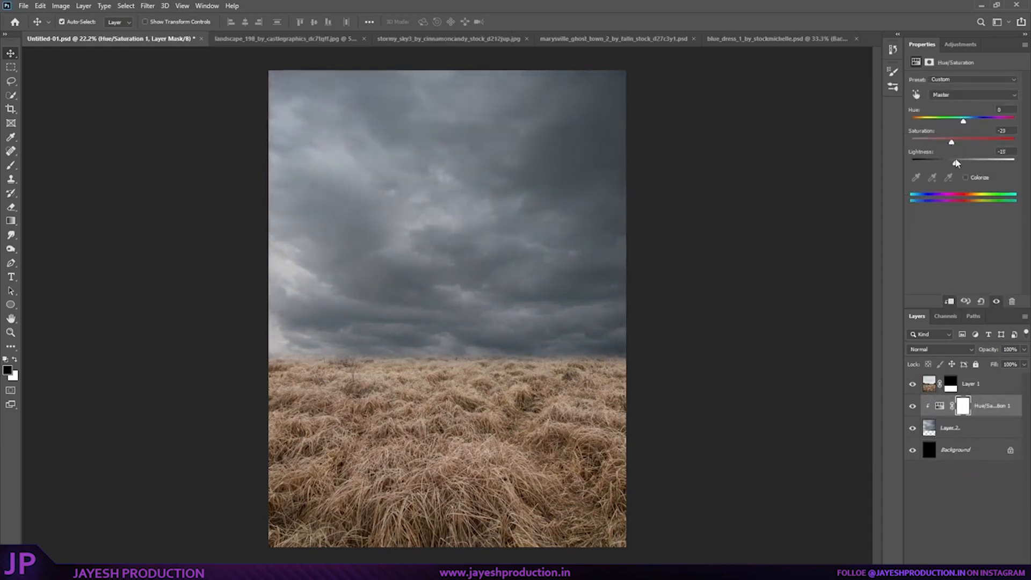
- Clip a Brightness/Contrast adjustment to the sky layer with Brightness 15 and Contrast 30
left_click(965, 570)
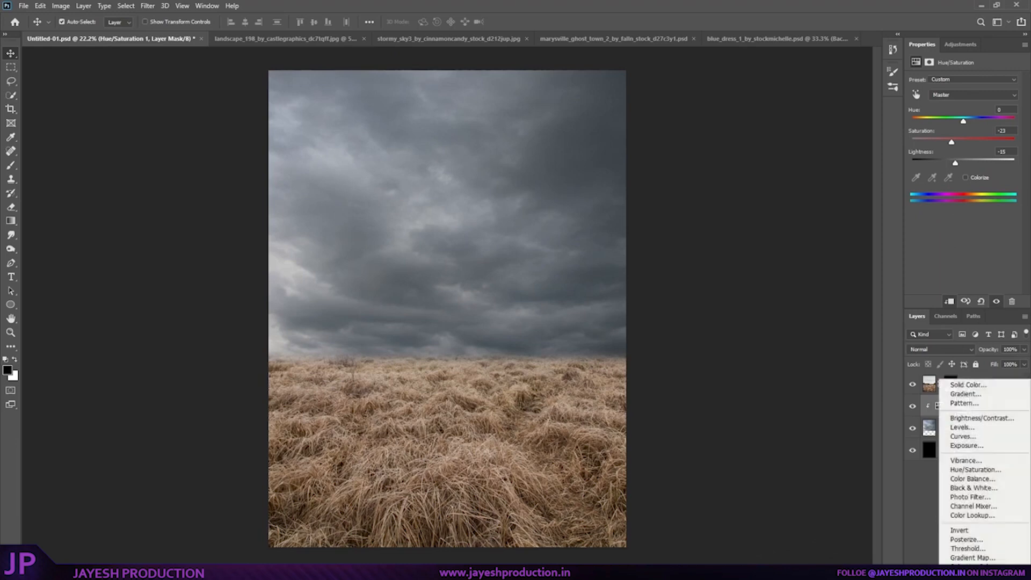
left_click(980, 421)
left_click(950, 301)
left_click_drag(963, 110, 969, 111)
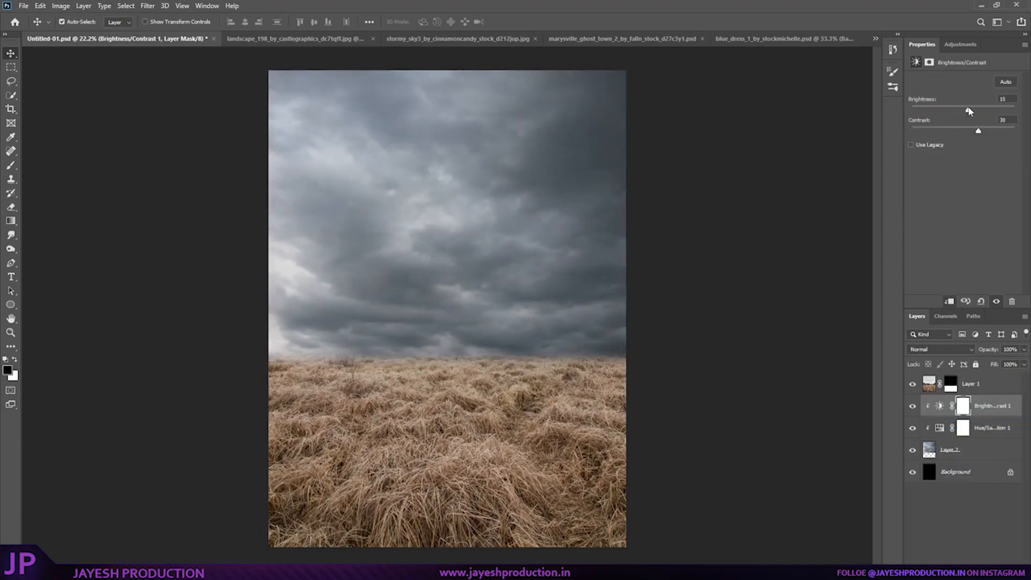
- Apply the grass layer's mask permanently and check the layer by toggling its visibility
left_click(980, 391)
right_click(949, 387)
left_click(962, 418)
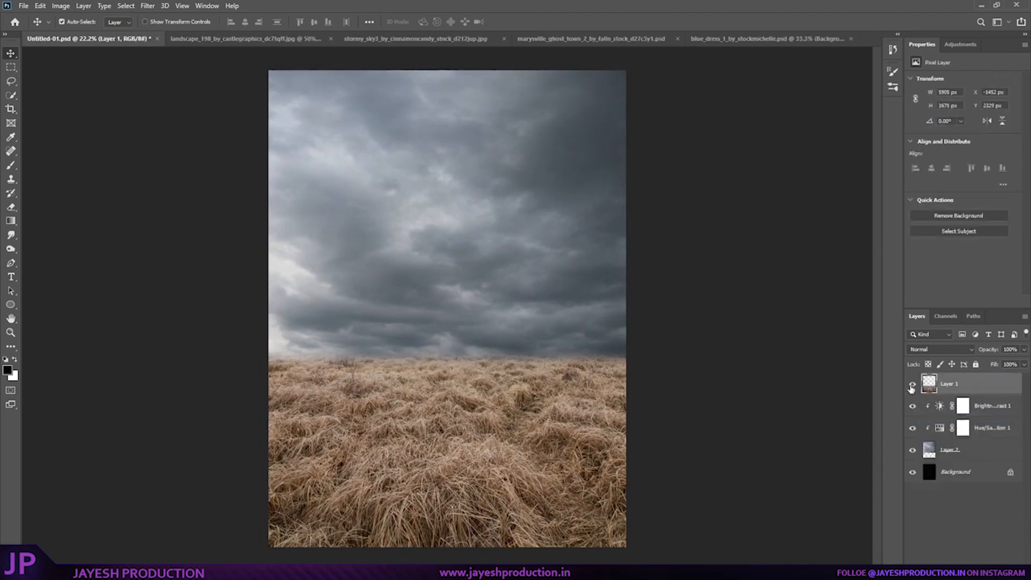
left_click(911, 385)
left_click(912, 386)
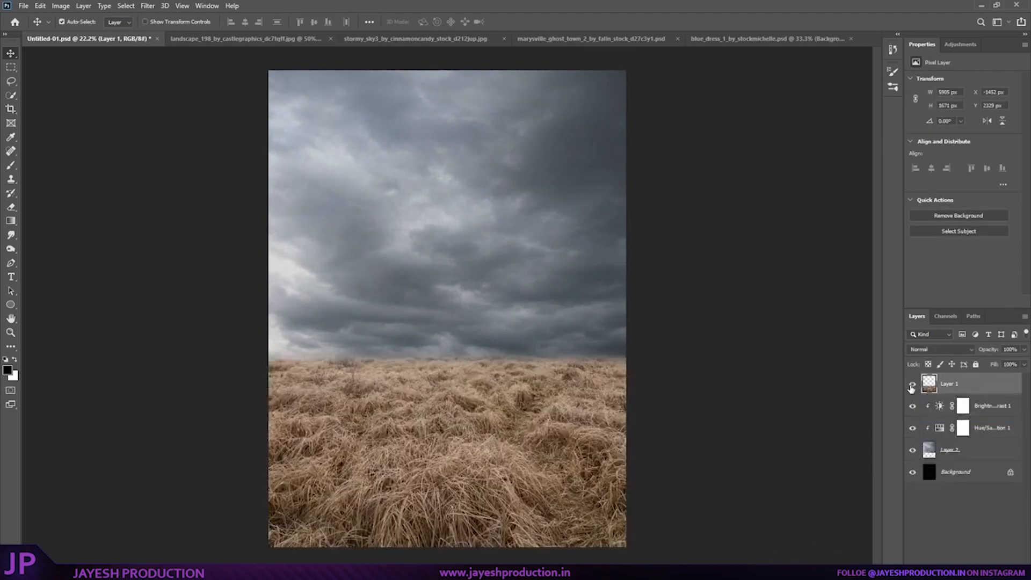
- Apply the Camera Raw Filter to the grass with Texture +100, Clarity +52, Highlights -13, Shadows +12, Whites -18 and Blacks +13
left_click(146, 6)
left_click(162, 70)
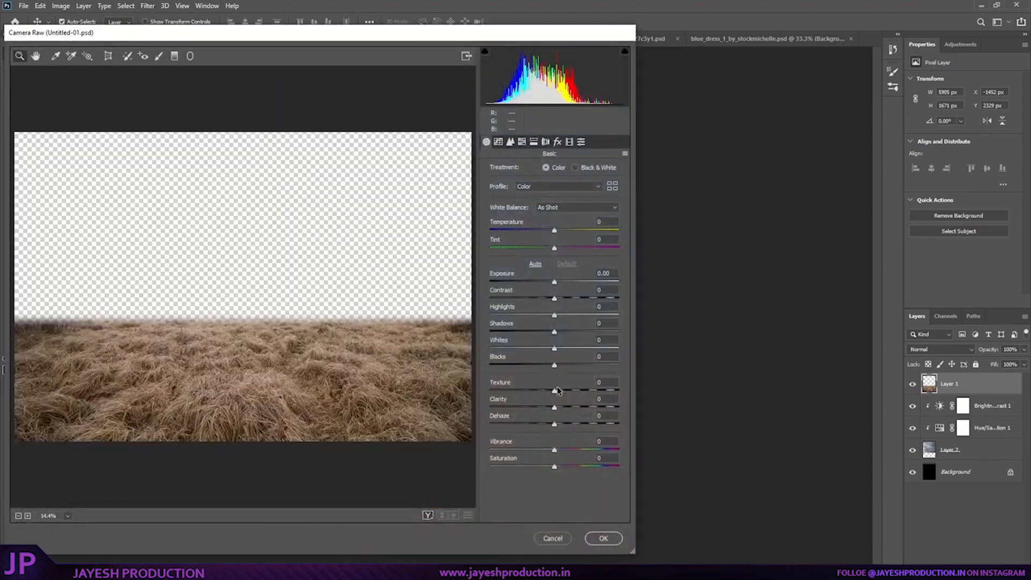
left_click_drag(555, 389, 623, 391)
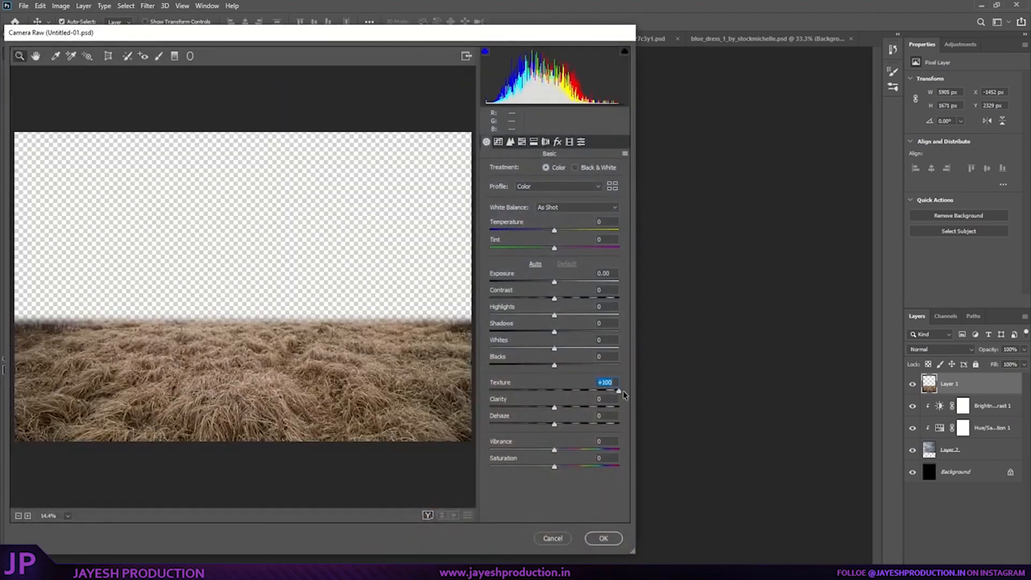
left_click_drag(554, 407, 588, 407)
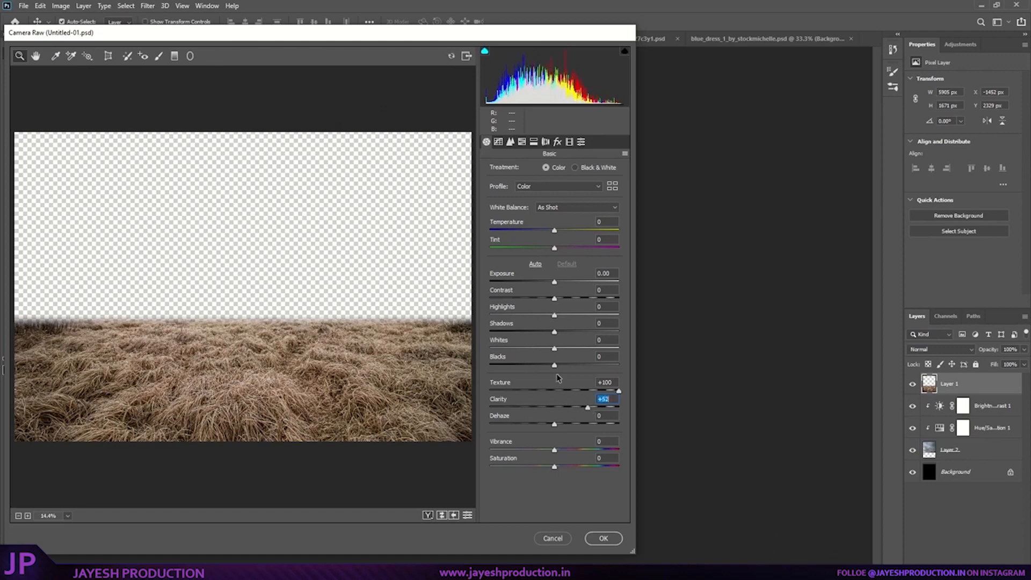
left_click_drag(554, 365, 545, 317)
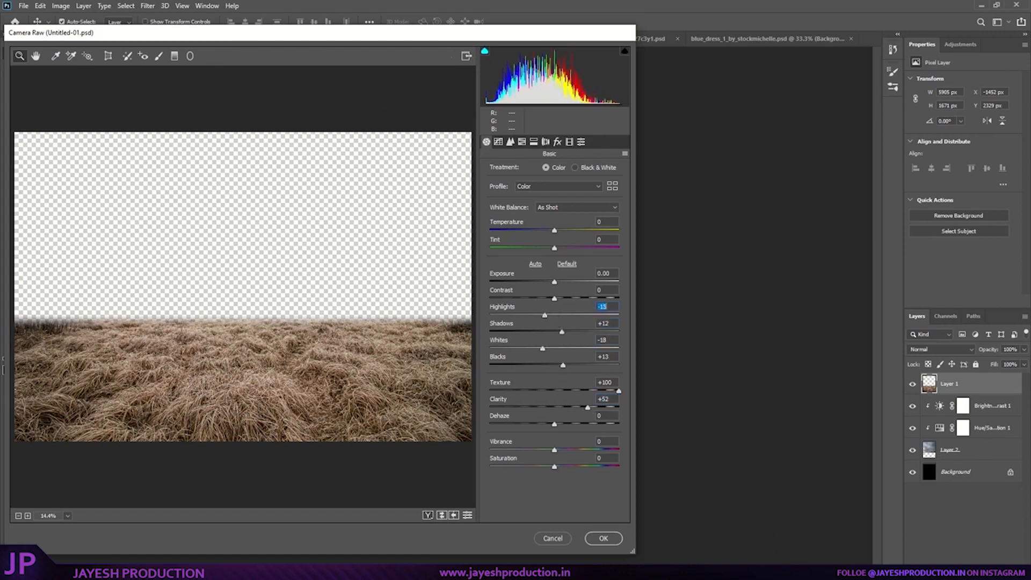
key("Return")
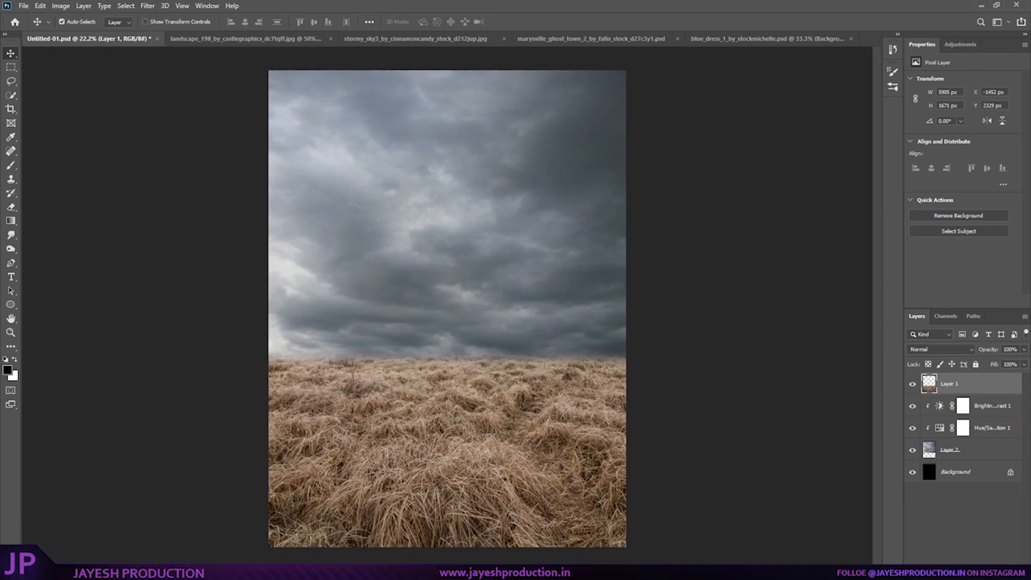
- Clip a Hue/Saturation adjustment to the grass layer with Saturation -29 and Lightness -9
left_click(980, 558)
left_click(975, 471)
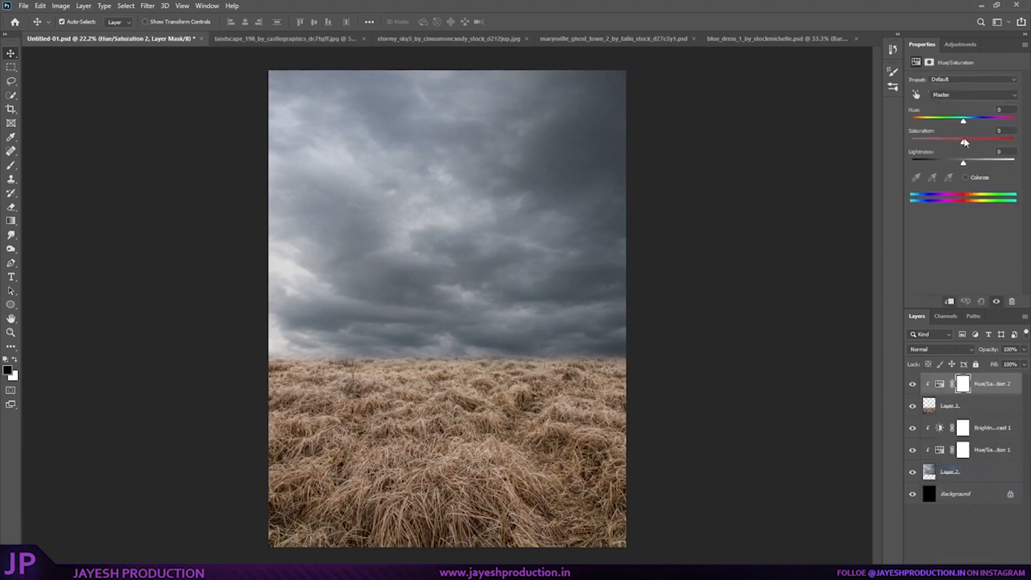
left_click_drag(963, 162, 956, 163)
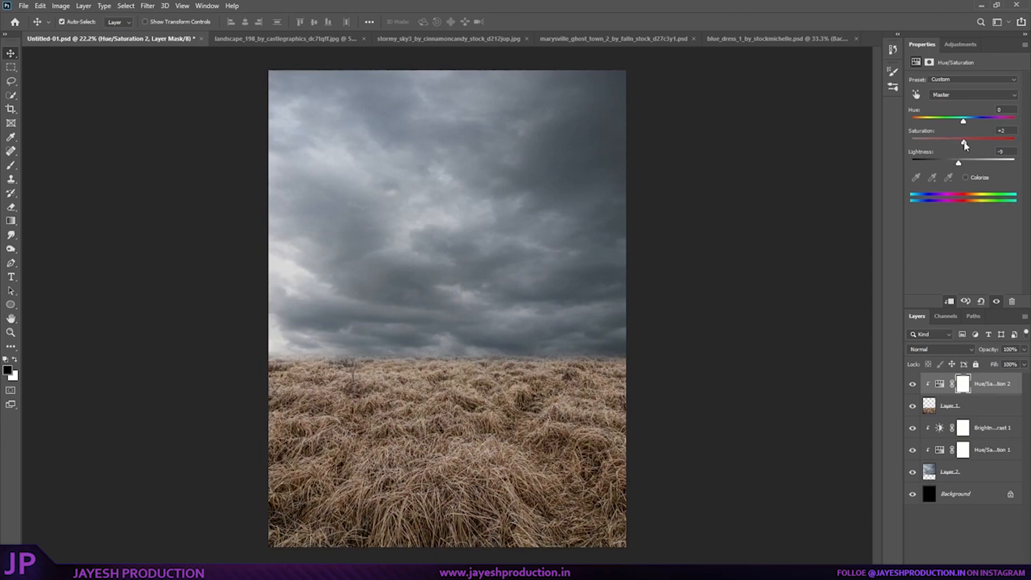
- Add a new blank layer directly above the sky's Brightness/Contrast adjustment
left_click(975, 476)
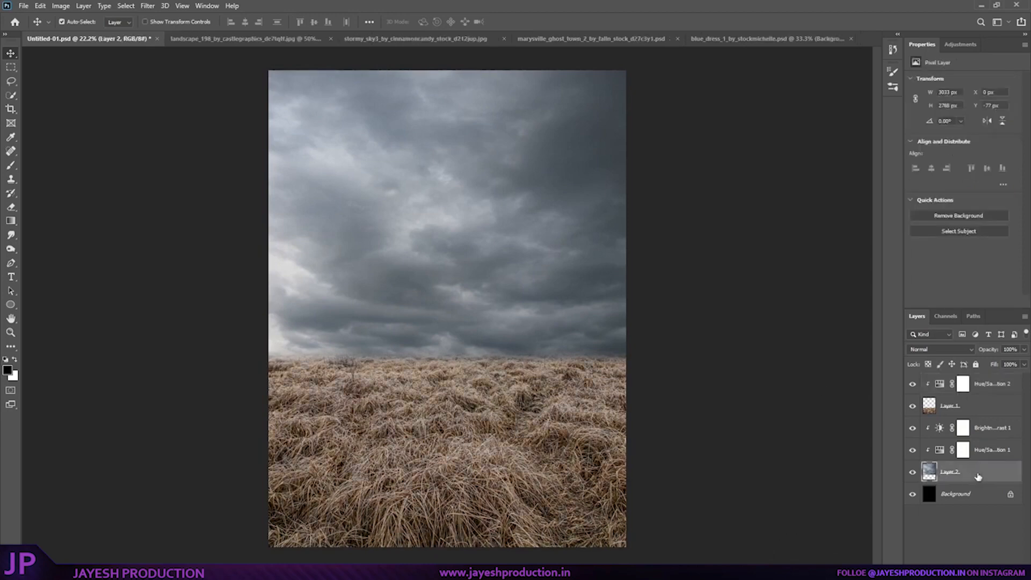
left_click(991, 429)
key("ctrl+shift+alt+n")
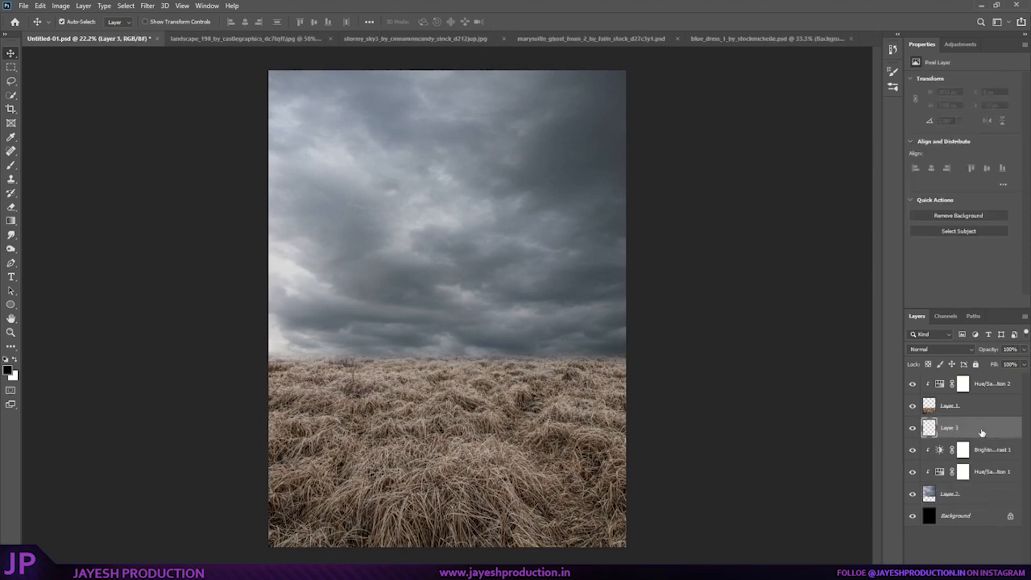
- Paint soft white haze along the horizon on the new layer using a 1500 px brush at 27% flow
left_click(11, 165)
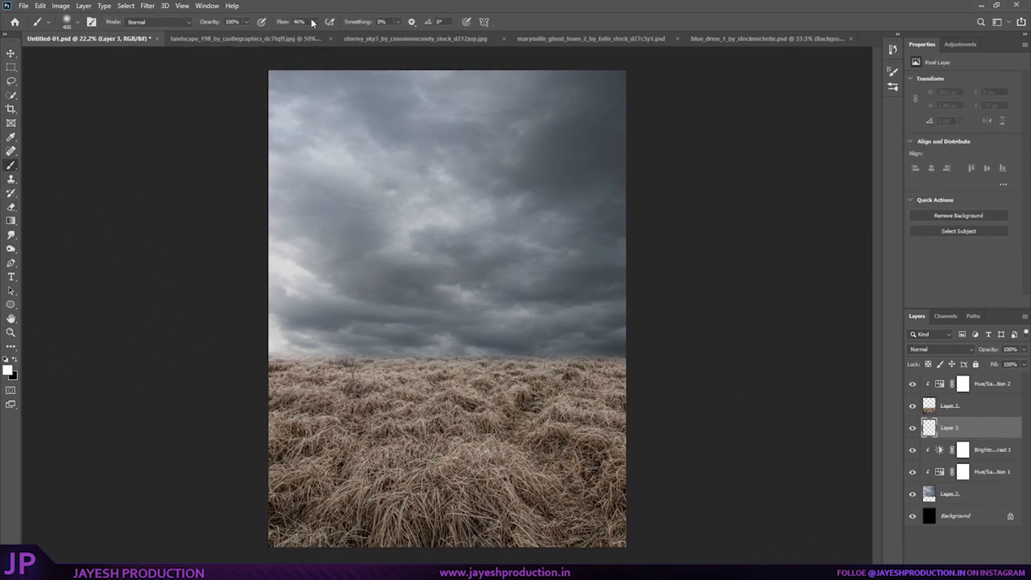
left_click_drag(313, 22, 311, 35)
key("bracketright")
key("bracketright")
key("bracketright")
key("bracketright")
key("bracketright")
key("bracketright")
key("bracketright")
key("bracketright")
mouse_move(626, 376)
left_mouse_down()
mouse_move(426, 357)
mouse_move(231, 372)
left_mouse_up()
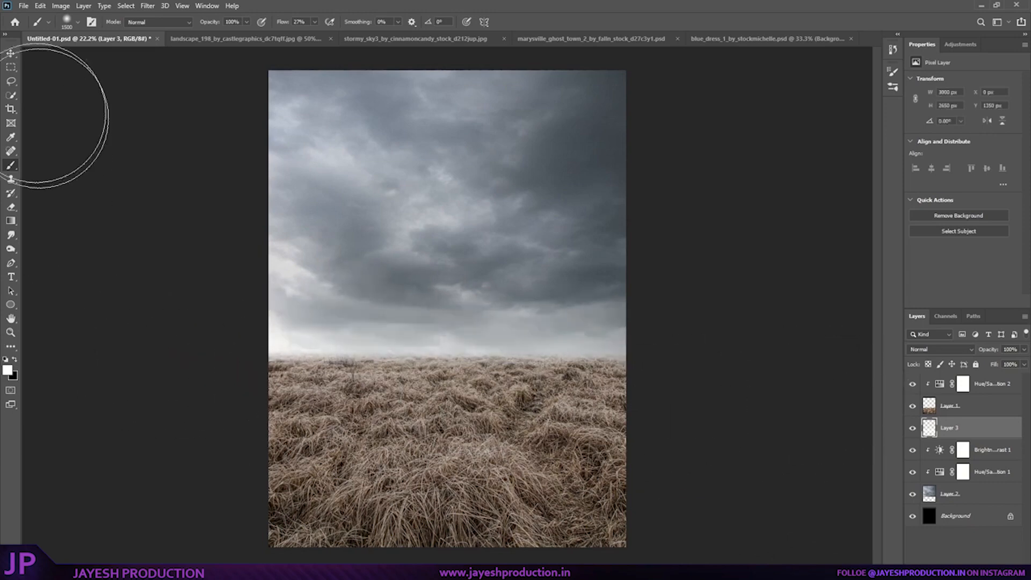
- Compare the scene with and without the haze layer and slightly lower that layer's opacity
key("v")
left_click(913, 428)
left_click(913, 428)
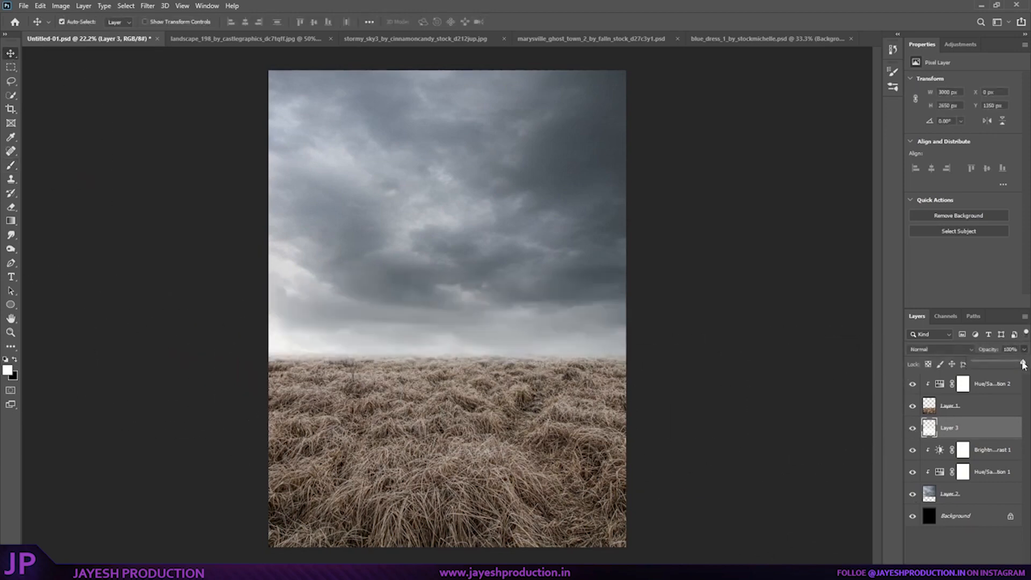
left_click_drag(1023, 364, 1010, 365)
- Clip a Brightness/Contrast adjustment to the grass above its Hue/Saturation adjustment, with Brightness -20 and Contrast 75
left_click(989, 383)
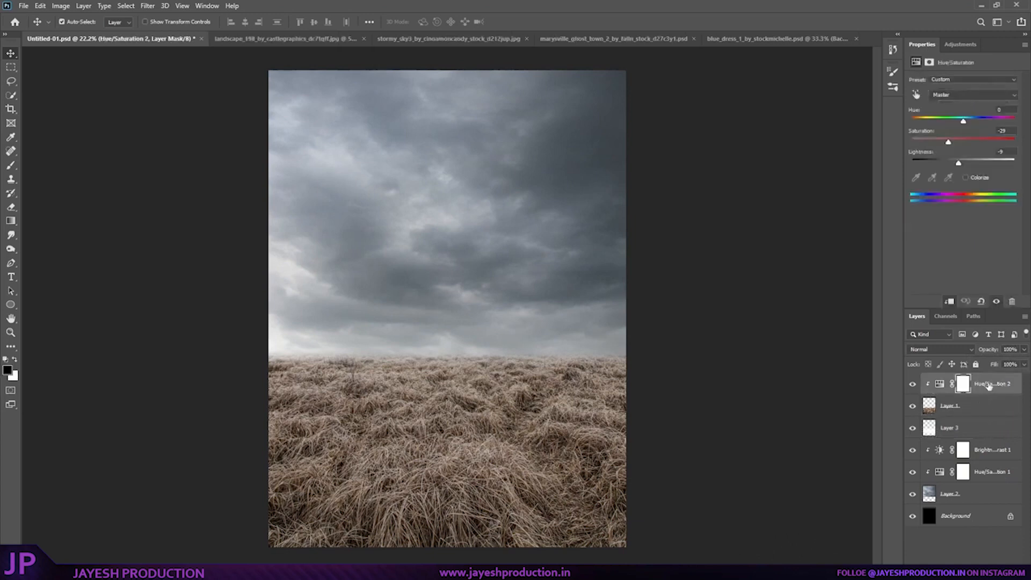
left_click(966, 560)
left_click(974, 416)
left_click(950, 301)
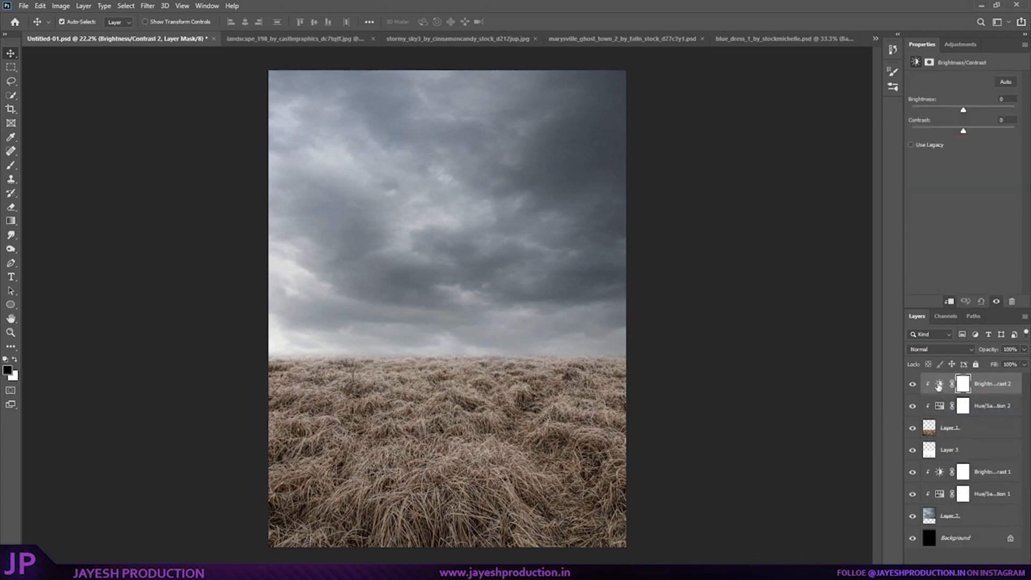
left_click_drag(964, 109, 1000, 134)
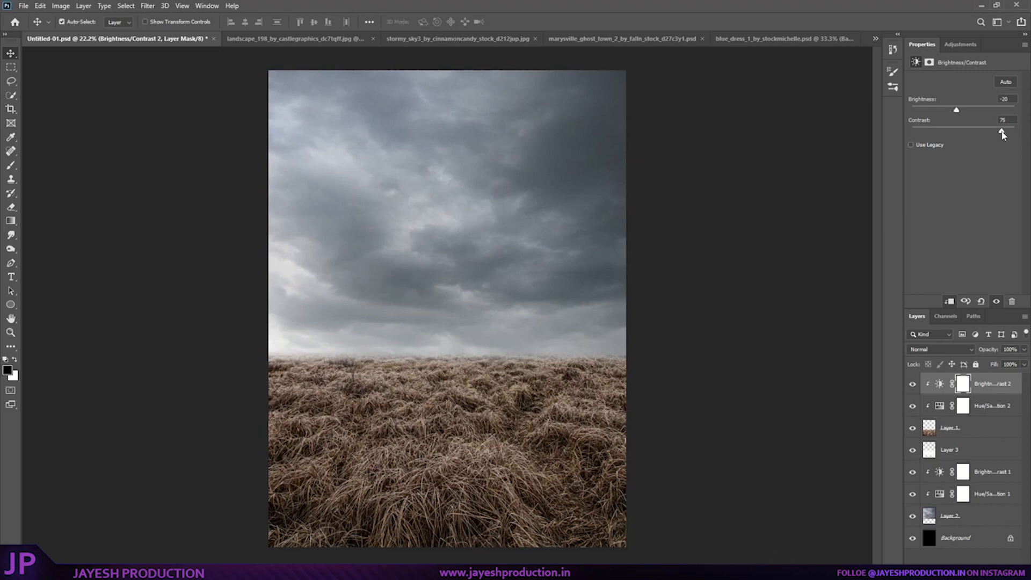
- Compare the scene with and without the grass's Brightness/Contrast adjustment and the horizon haze layer
left_click(913, 384)
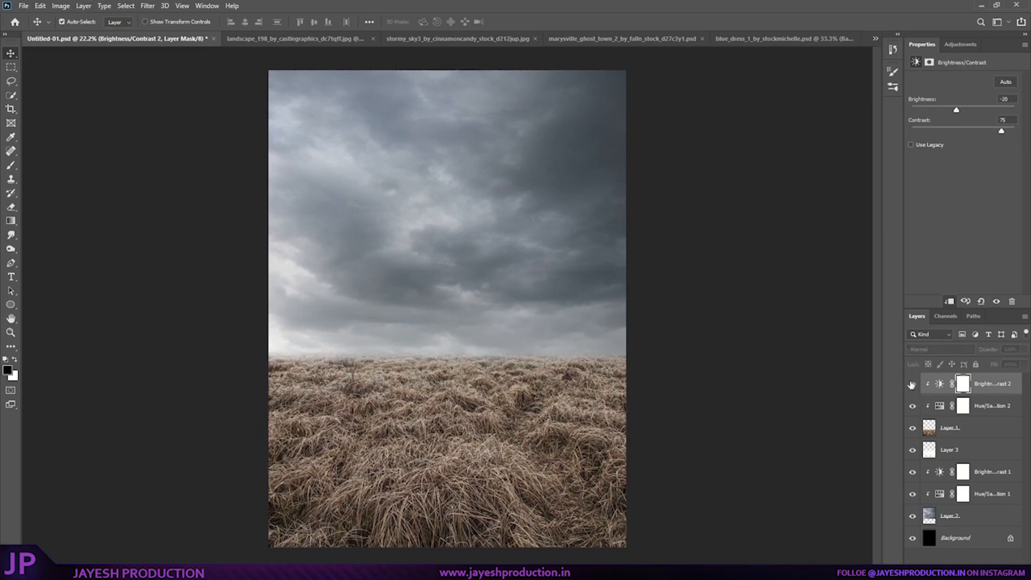
left_click(913, 383)
left_click(914, 451)
left_click(913, 451)
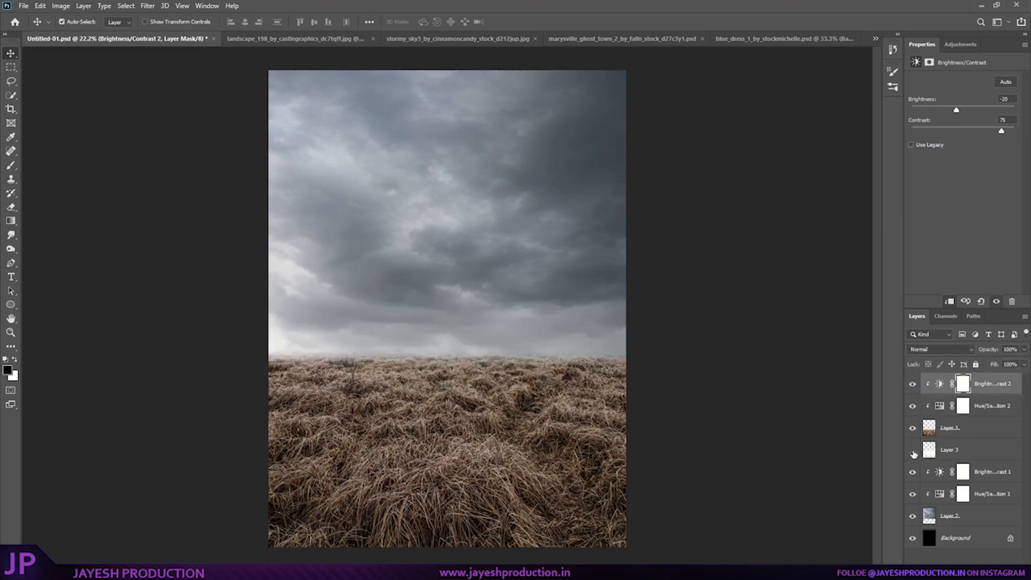
left_click(913, 451)
left_click(913, 451)
- Add a new blank layer on top and paint soft white haze across the horizon using an 1100 px brush at 27% flow
key("ctrl+shift+alt+n")
key("x")
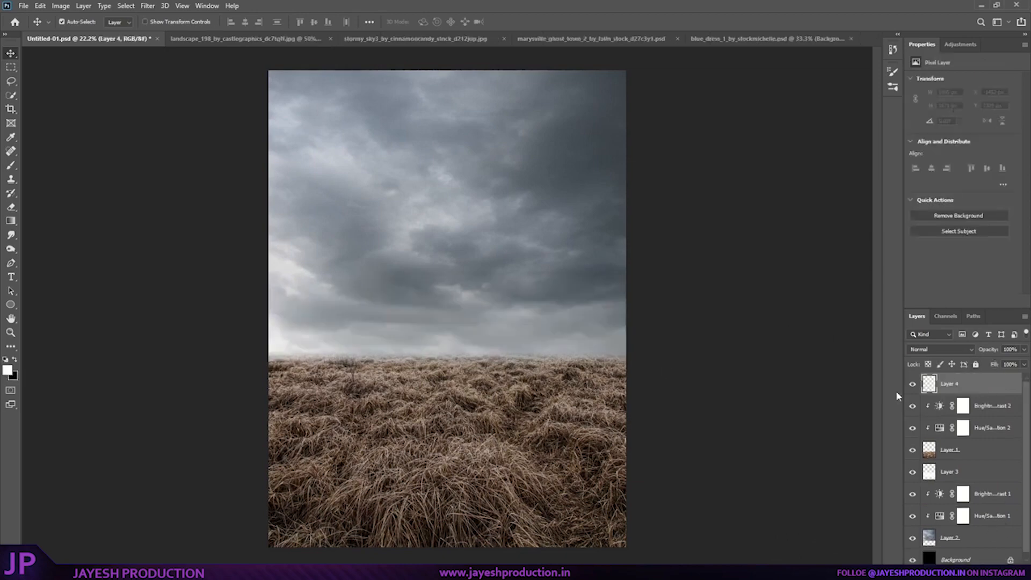
left_click(11, 164)
mouse_move(242, 349)
left_mouse_down()
mouse_move(460, 317)
mouse_move(617, 344)
left_mouse_up()
- Set the new haze layer to Soft Light at 74% opacity and compare the scene with and without it
left_click(943, 349)
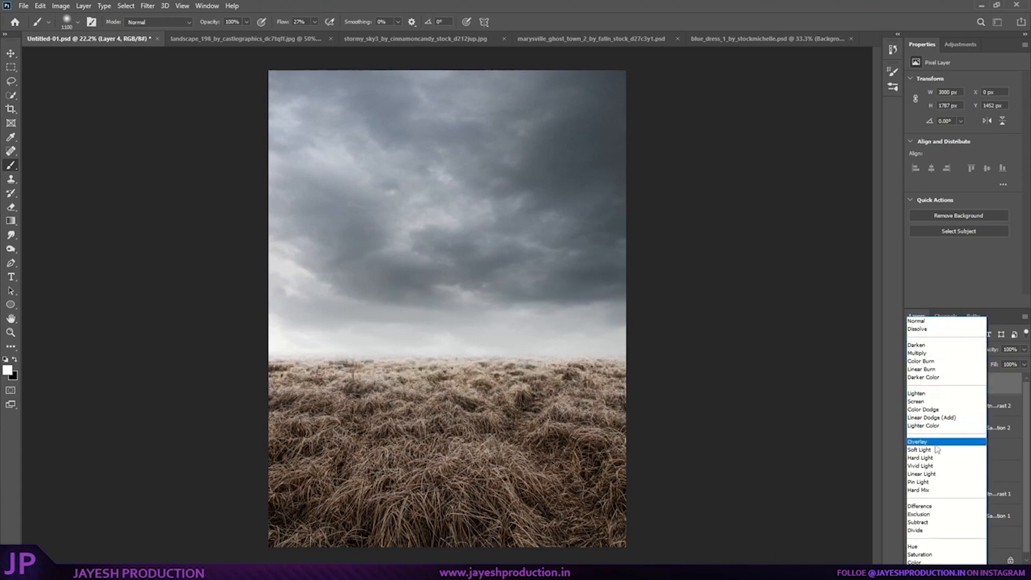
left_click(936, 450)
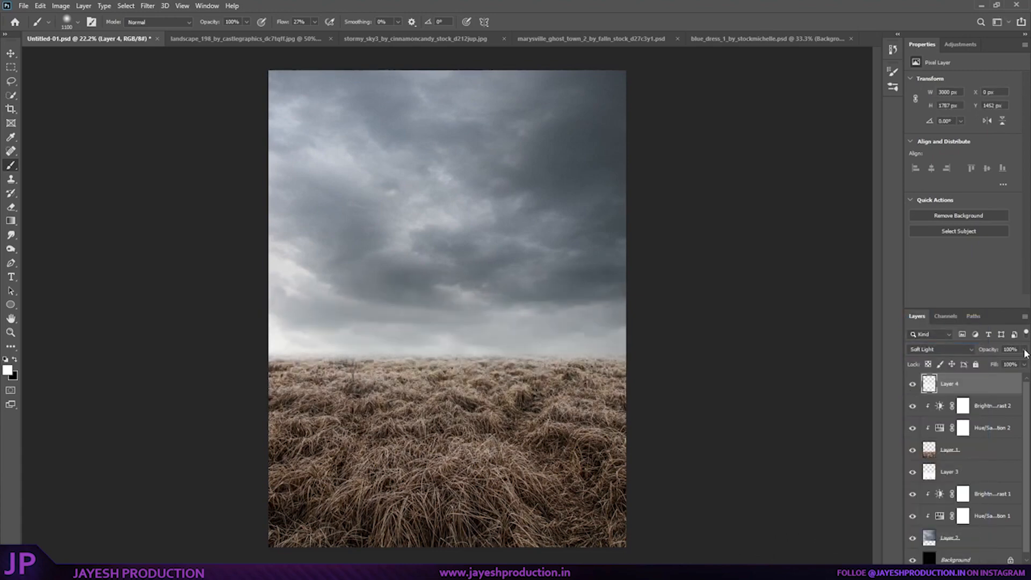
key("v")
left_click(913, 383)
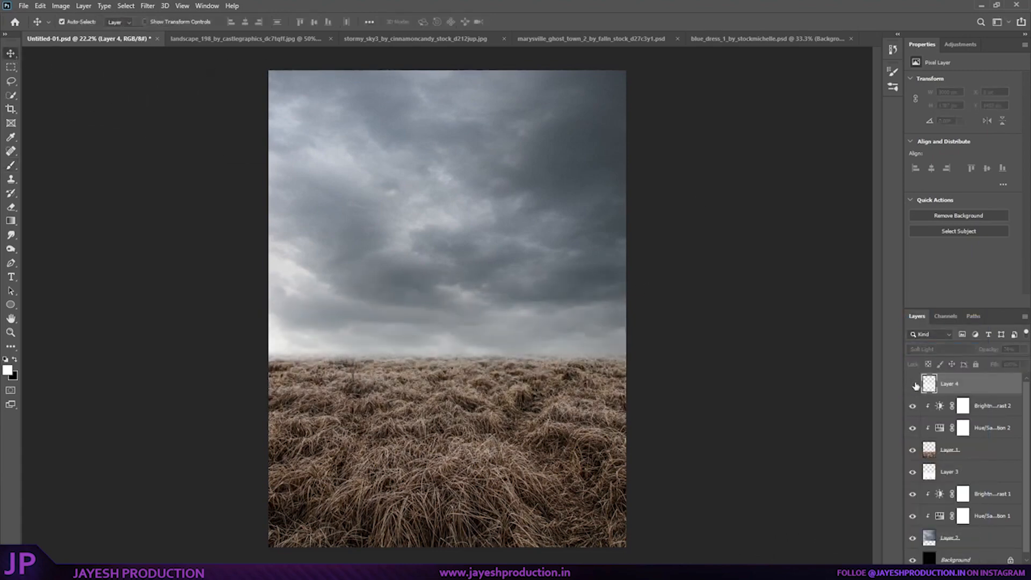
left_click(913, 383)
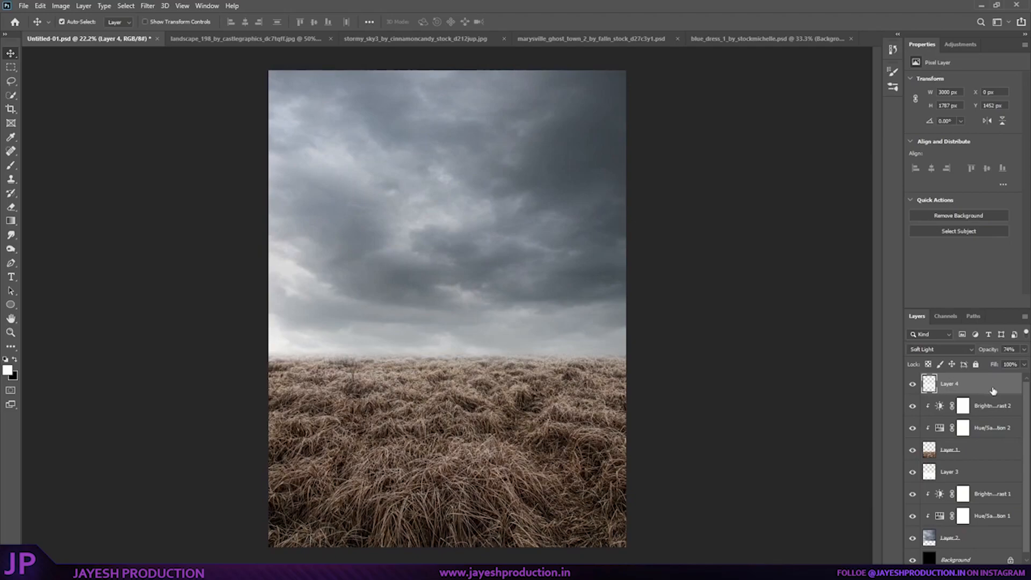
- Bring the old car cutout from the marysville ghost town document into the composite, enlarge it and place it on the foreground grass
left_click(537, 38)
left_click_drag(615, 174, 509, 280)
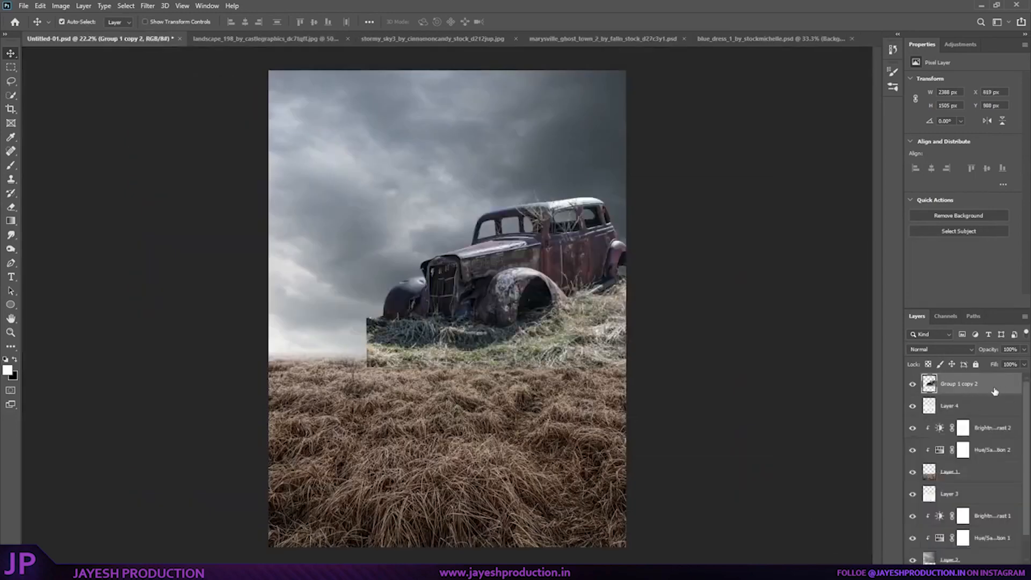
key("ctrl+t")
left_click_drag(682, 184, 703, 195)
left_click_drag(537, 258, 476, 398)
mouse_move(559, 386)
left_mouse_down()
mouse_move(559, 376)
mouse_move(562, 398)
left_mouse_up()
- Rotate the car about -1.73° and scale it to about 98.3%
key("ctrl+t")
mouse_move(650, 298)
left_mouse_down()
mouse_move(623, 309)
mouse_move(645, 292)
left_mouse_up()
key("Return")
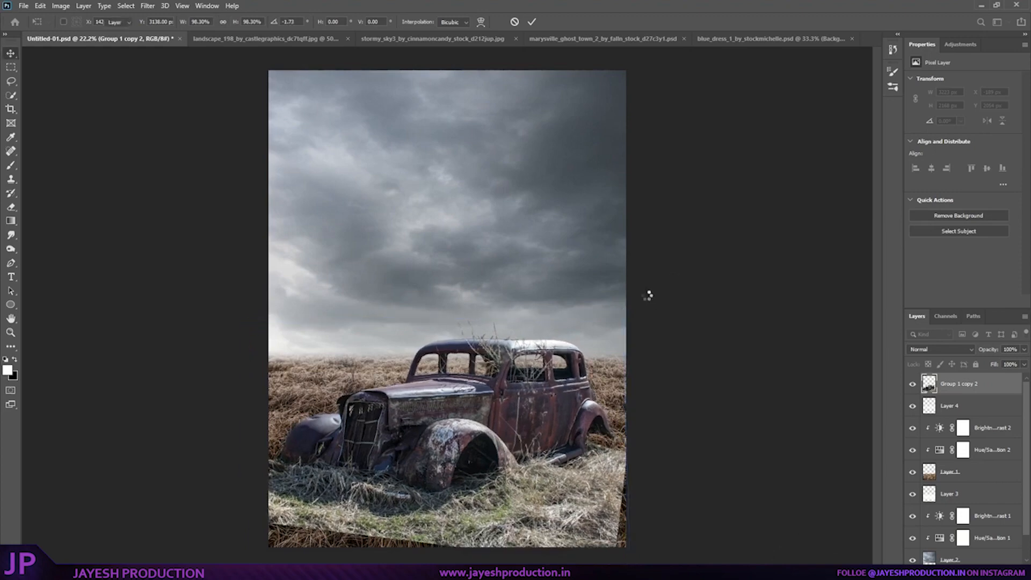
- Add a layer mask to the car layer and choose the 1392 px grass-shaped brush for masking
left_click(949, 572)
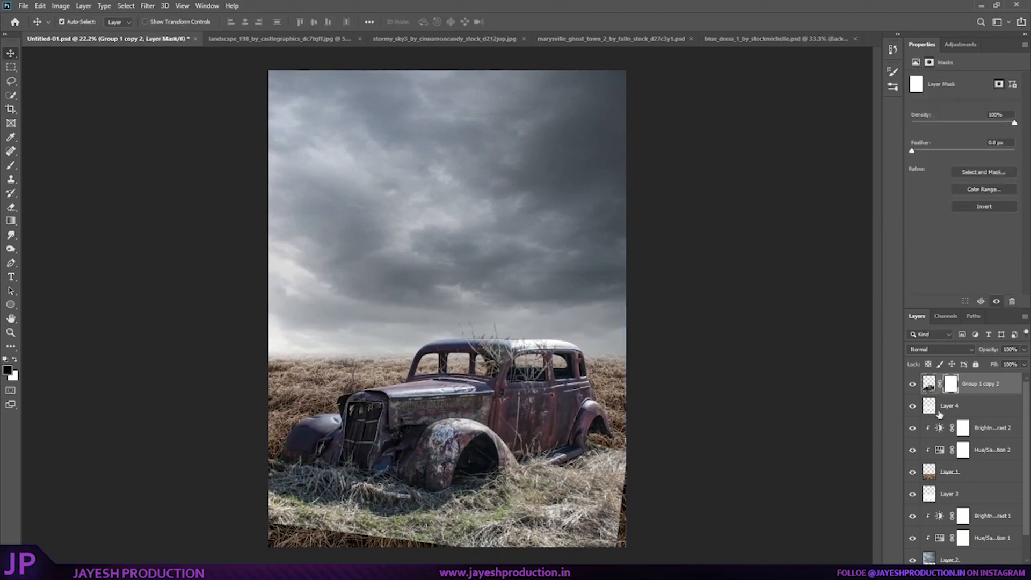
left_click(11, 165)
left_click(68, 21)
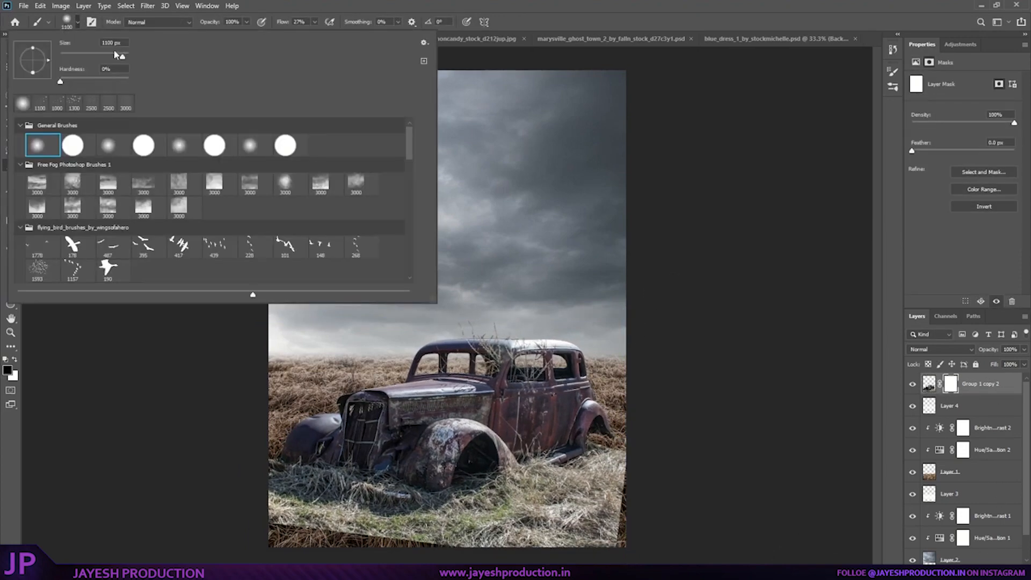
mouse_move(405, 149)
left_mouse_down()
mouse_move(414, 115)
mouse_move(418, 213)
left_mouse_up()
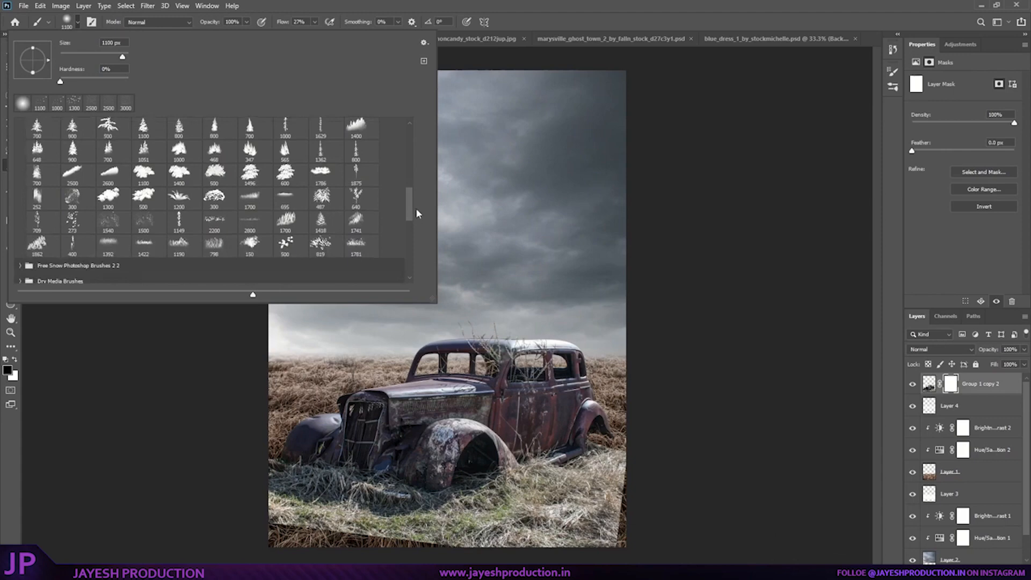
left_click(107, 246)
key("Return")
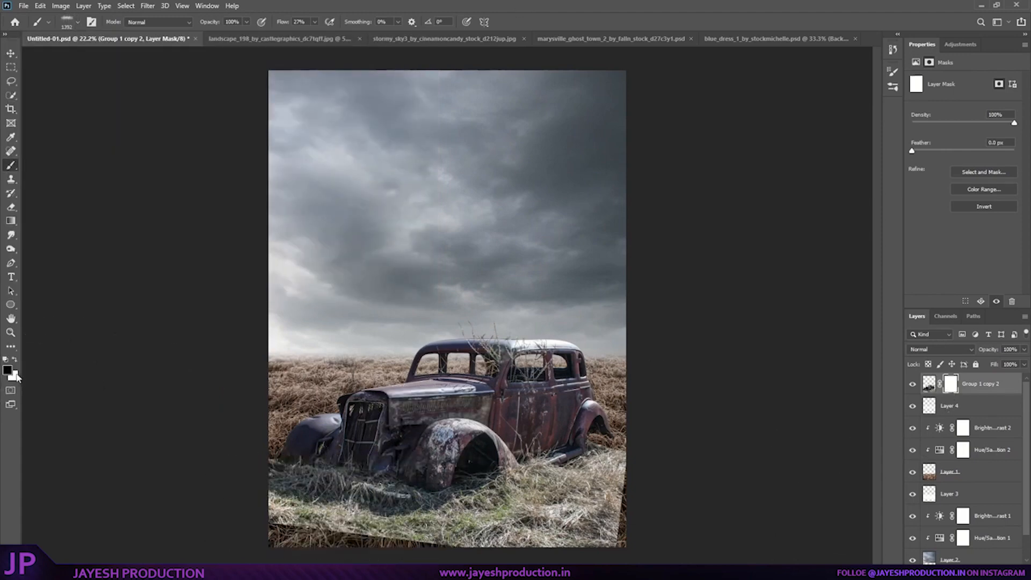
- Paint black on the car's mask at 100% flow to hide its original ground and blend its base into the grass
left_click_drag(315, 22, 357, 33)
mouse_move(446, 551)
left_mouse_down()
mouse_move(449, 529)
mouse_move(434, 524)
mouse_move(515, 515)
mouse_move(292, 504)
mouse_move(257, 527)
mouse_move(263, 509)
mouse_move(279, 525)
mouse_move(348, 495)
mouse_move(362, 536)
mouse_move(392, 500)
mouse_move(426, 532)
mouse_move(485, 510)
mouse_move(525, 524)
mouse_move(574, 488)
mouse_move(638, 490)
mouse_move(662, 443)
mouse_move(592, 471)
mouse_move(577, 546)
mouse_move(369, 543)
mouse_move(400, 489)
mouse_move(357, 495)
mouse_move(652, 514)
left_mouse_up()
left_click_drag(304, 524, 247, 456)
left_click(11, 53)
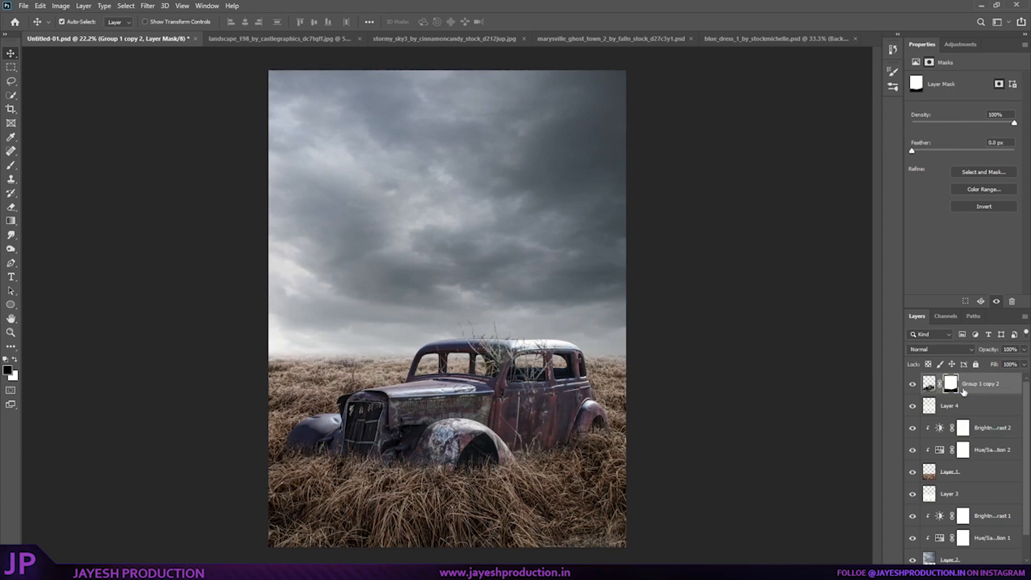
- Add a new blank layer directly beneath the car and set up a soft round black brush at 33% flow
key("ctrl+shift+alt+n")
key("x")
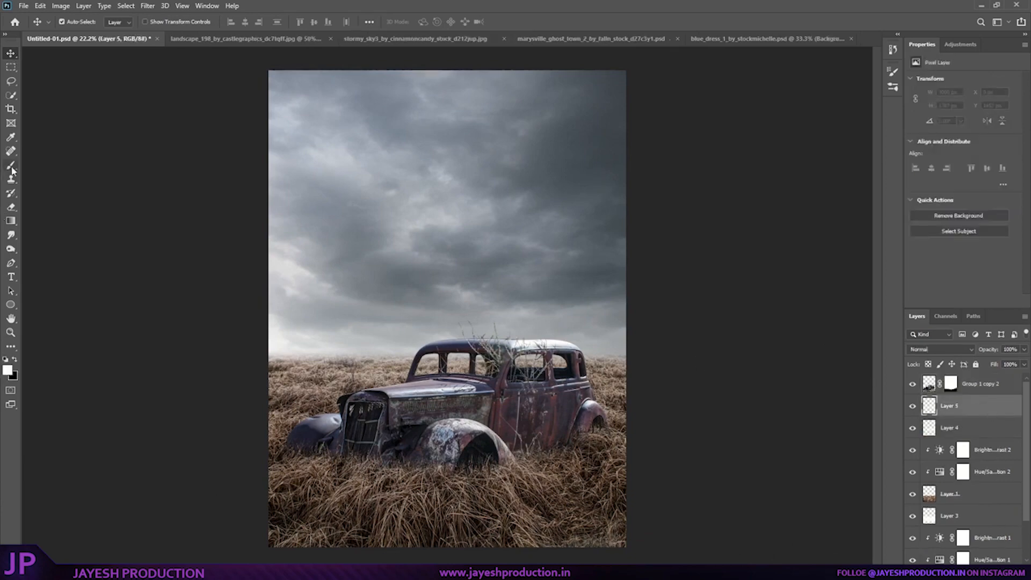
left_click(11, 166)
left_click(77, 21)
left_click(78, 21)
left_click(315, 22)
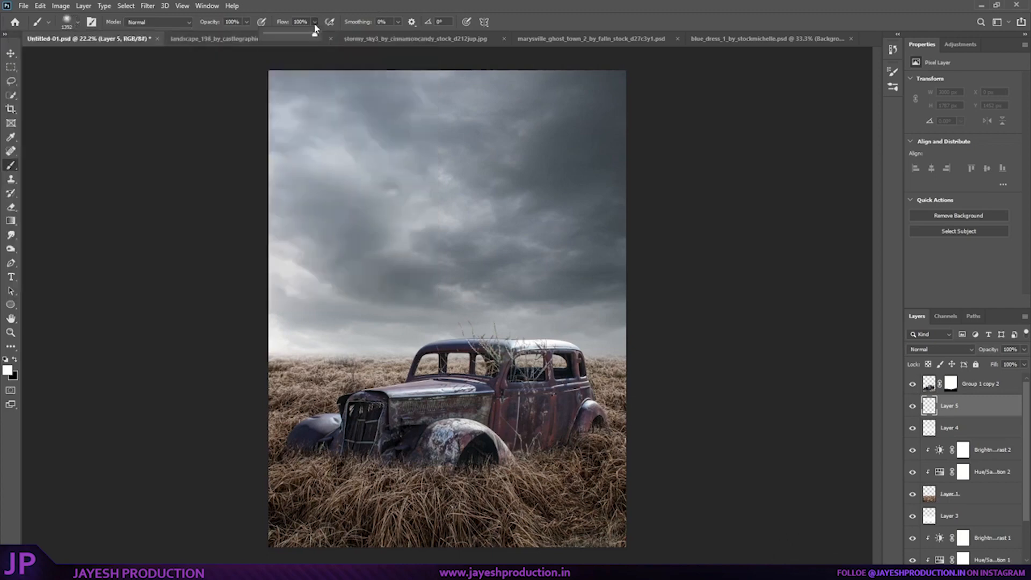
left_click(16, 360)
- Paint a soft black shadow on the grass along the car's base, reducing the brush to 600 px
key("bracketleft")
key("bracketleft")
key("bracketleft")
key("bracketleft")
key("bracketleft")
key("bracketleft")
key("bracketleft")
key("bracketleft")
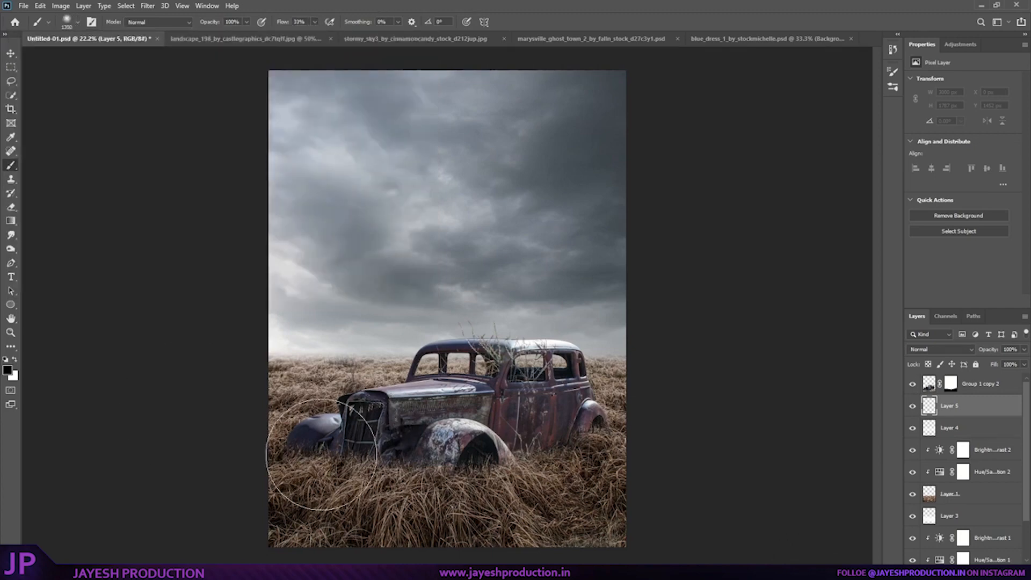
mouse_move(322, 460)
left_mouse_down()
mouse_move(389, 477)
mouse_move(585, 449)
mouse_move(433, 497)
mouse_move(362, 477)
mouse_move(372, 490)
mouse_move(432, 503)
mouse_move(308, 469)
left_mouse_up()
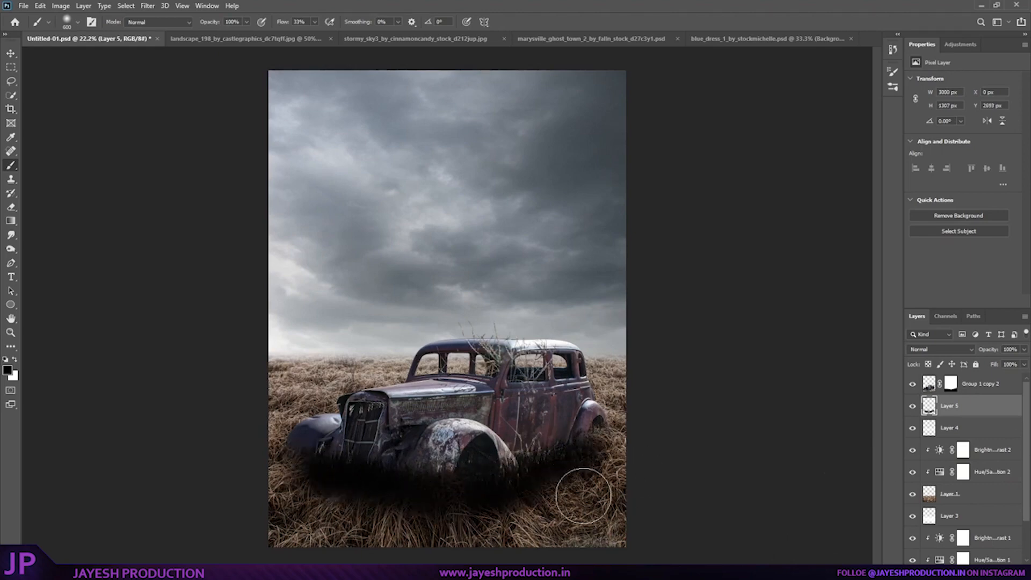
- Set the car's shadow layer to Soft Light blending at 86% opacity
left_click(941, 349)
left_click(932, 451)
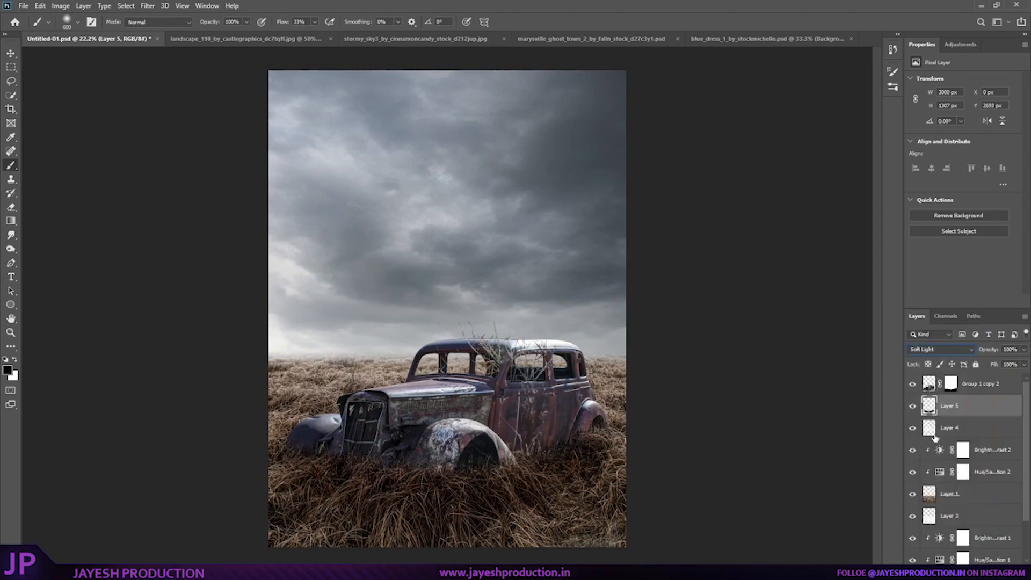
left_click(941, 350)
left_click(925, 452)
left_click_drag(1009, 365, 1016, 364)
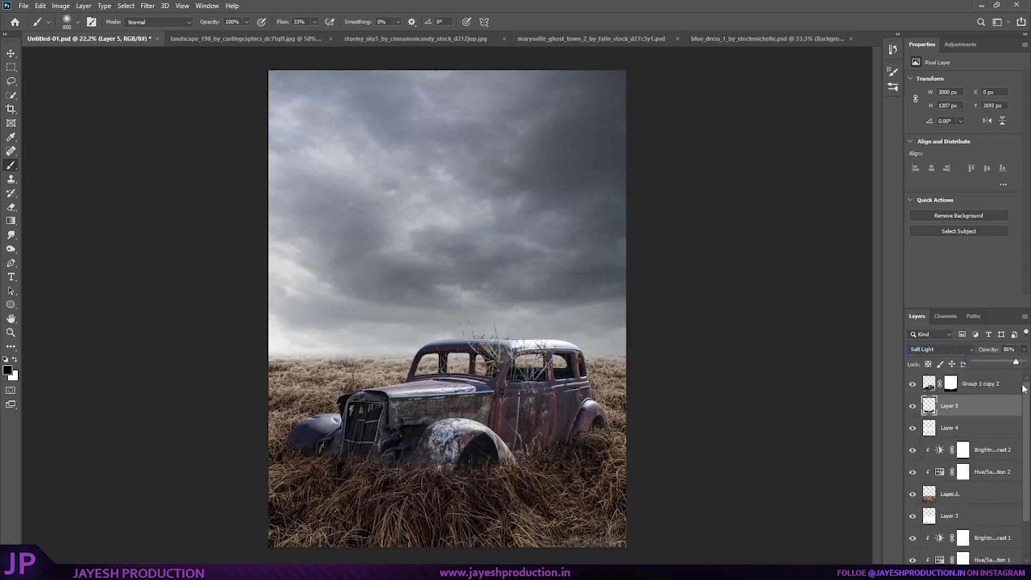
- Add another layer above the shadow and paint black around the car's wheels and lower edge with a 300 px brush
left_click(1003, 573)
key("]")
key("]")
key("]")
key("]")
left_click(579, 432)
key("[")
key("[")
key("[")
key("[")
key("[")
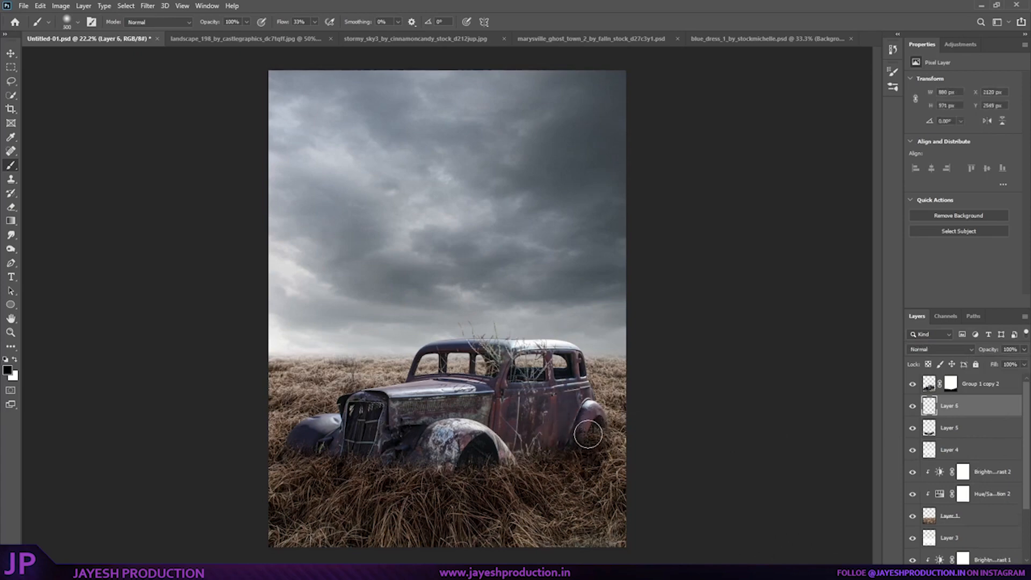
mouse_move(591, 431)
left_mouse_down()
mouse_move(570, 448)
mouse_move(479, 469)
left_mouse_up()
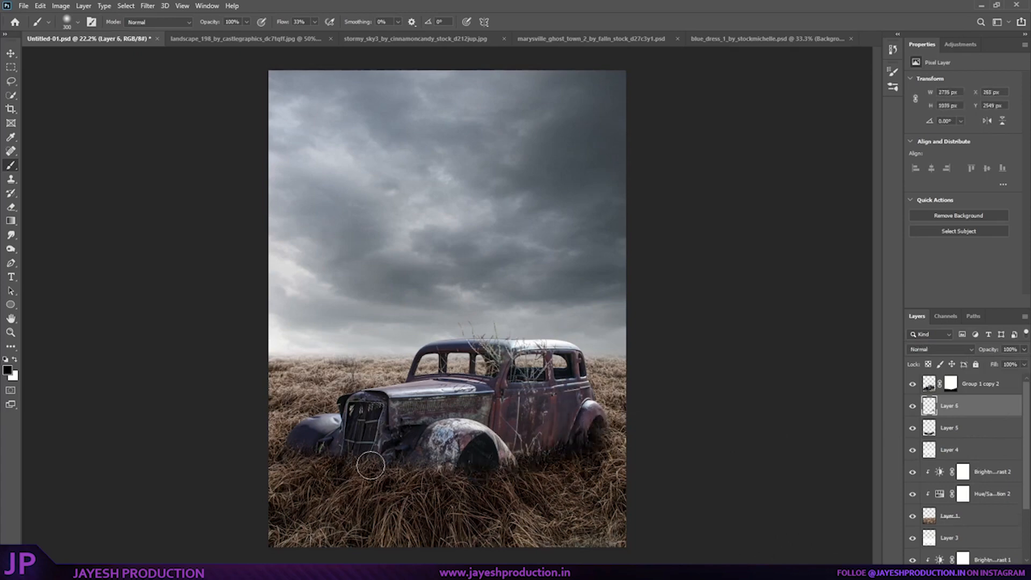
- Extend the contact shadow under the front of the car with a larger soft brush
key("]")
key("]")
key("]")
left_click_drag(361, 471, 325, 462)
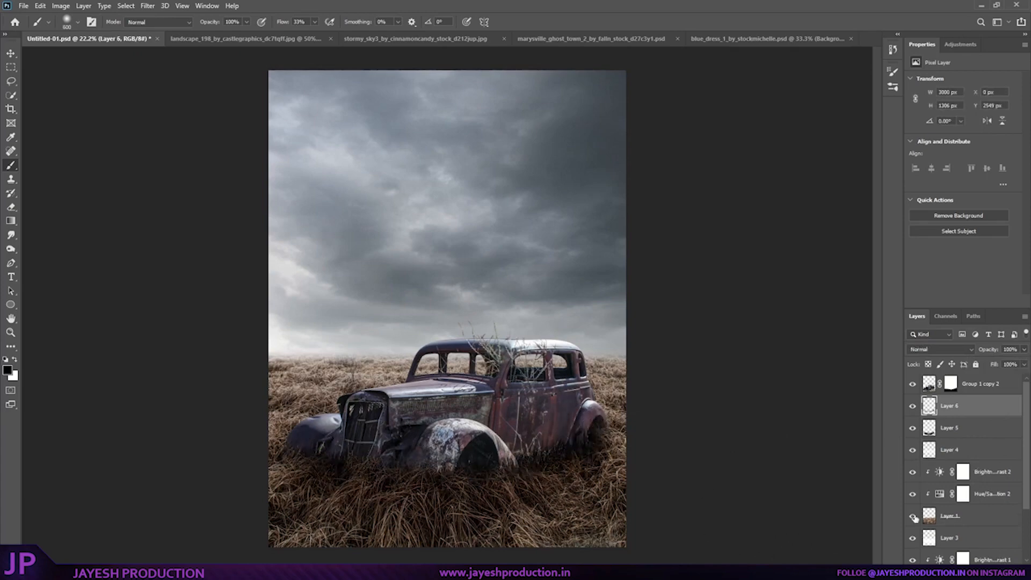
- Set the contact shadow layer to Linear Burn and lower its opacity
left_click(962, 350)
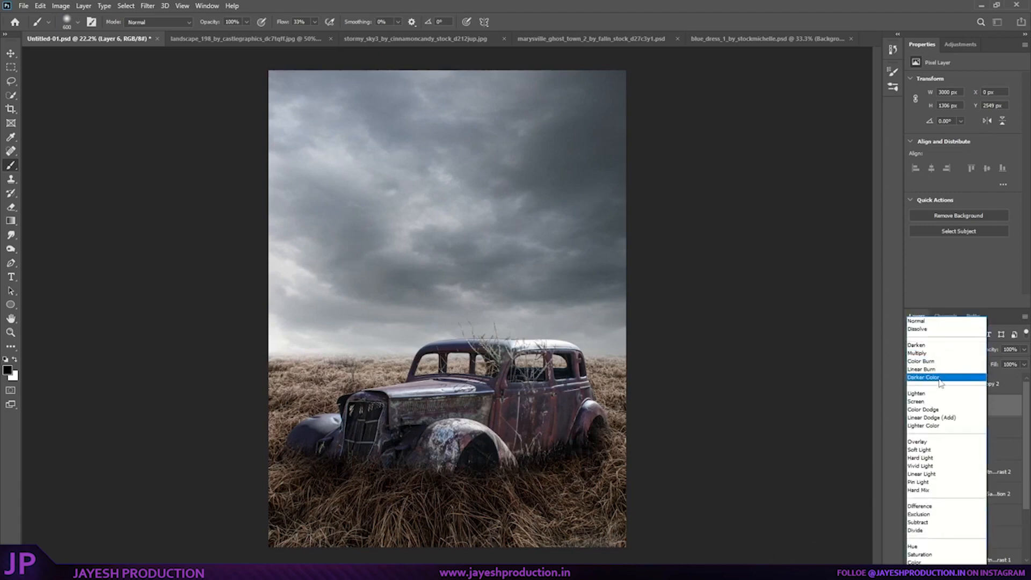
left_click(946, 367)
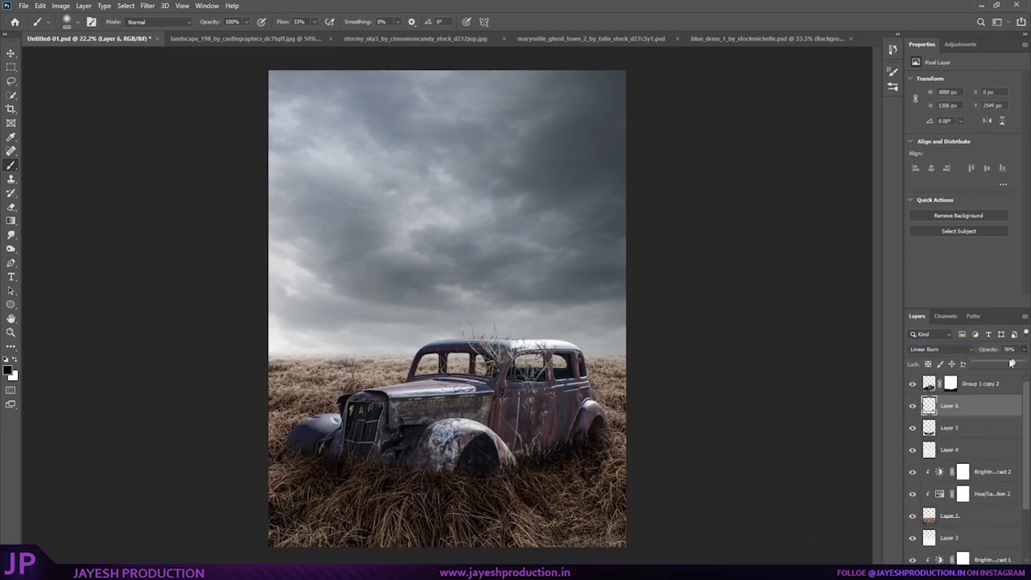
left_click_drag(1012, 363, 1008, 364)
- Add a new layer directly above the Soft Light shadow and paint black across the grass in front of the car
left_click(982, 438)
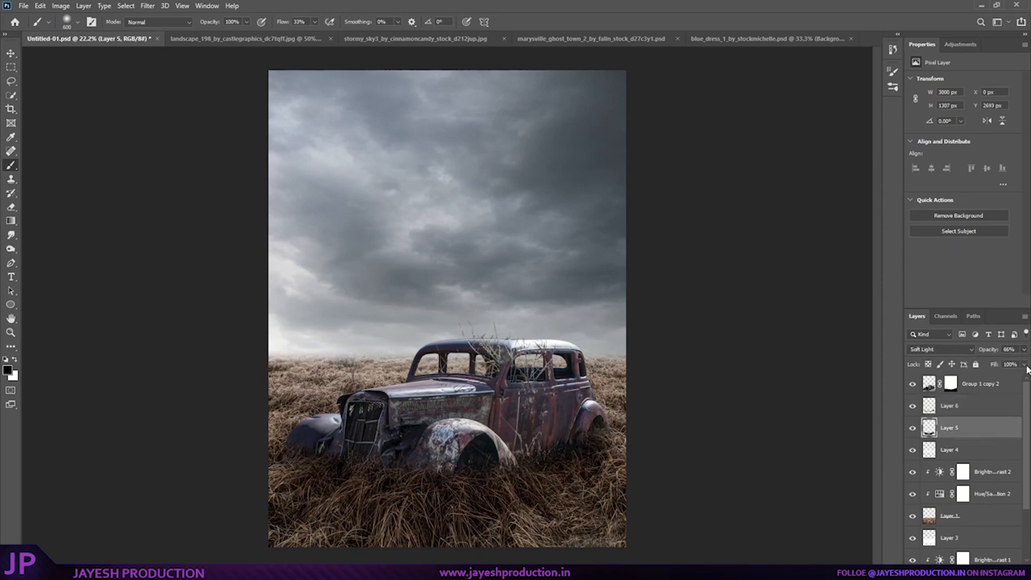
key("ctrl+shift+alt+n")
mouse_move(453, 487)
left_mouse_down()
mouse_move(356, 483)
mouse_move(405, 493)
mouse_move(591, 462)
left_mouse_up()
- Set the foreground grass shadow layer to Overlay at 33% opacity
left_click(941, 349)
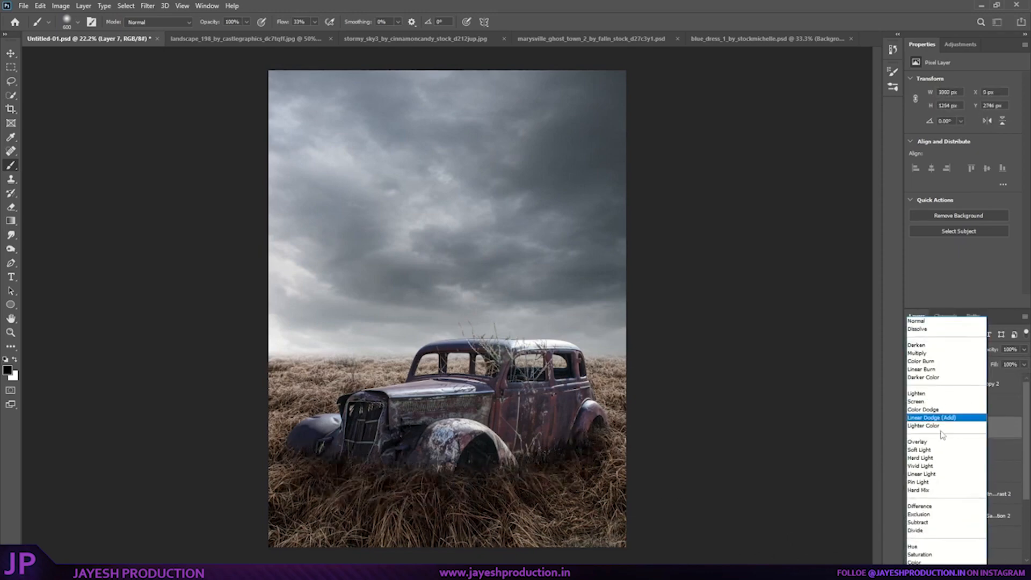
left_click(938, 442)
left_click(1024, 350)
left_click_drag(1022, 363, 989, 364)
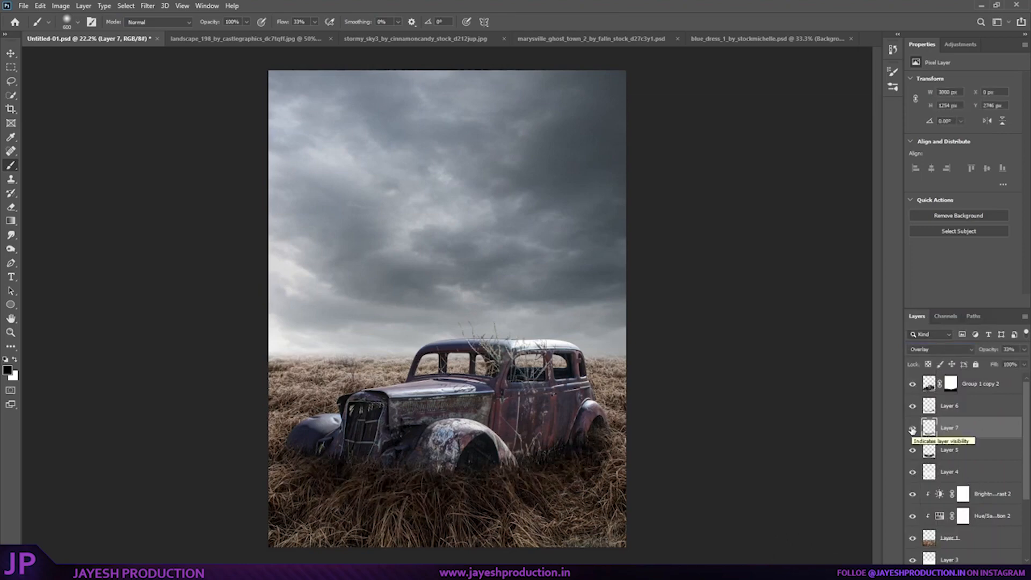
- Apply the layer mask permanently to the car layer
key("v")
right_click(950, 384)
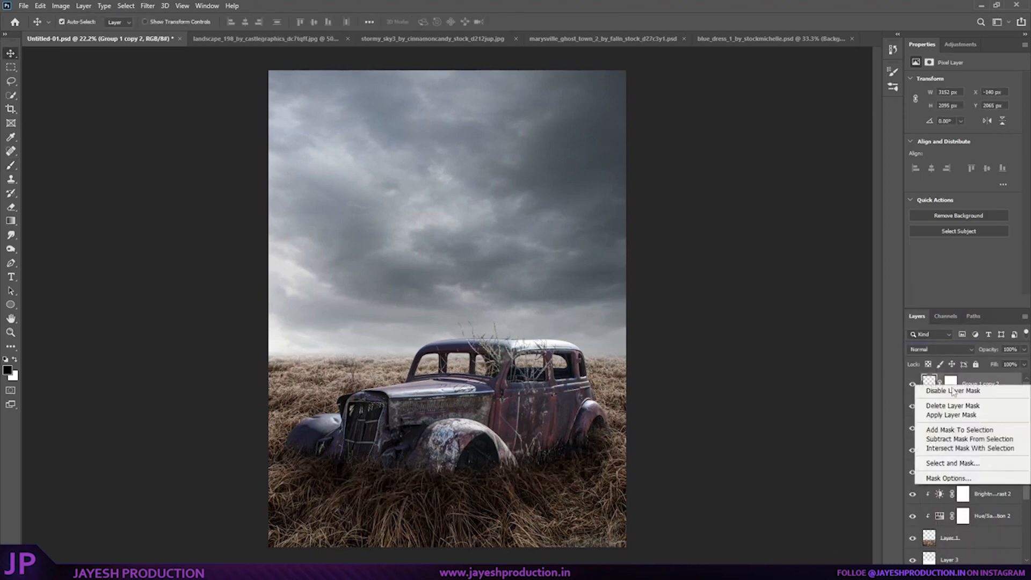
left_click(949, 404)
- Adjust the car layer's tone and detail with the Camera Raw Filter
left_click(146, 6)
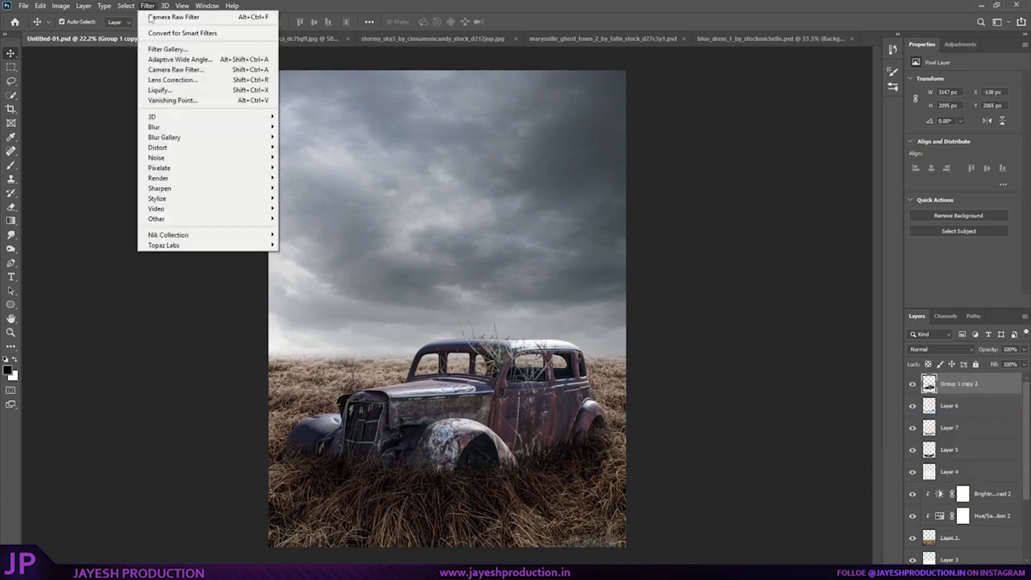
left_click(199, 70)
left_click_drag(554, 392, 579, 408)
left_click_drag(555, 365, 533, 316)
left_click(612, 538)
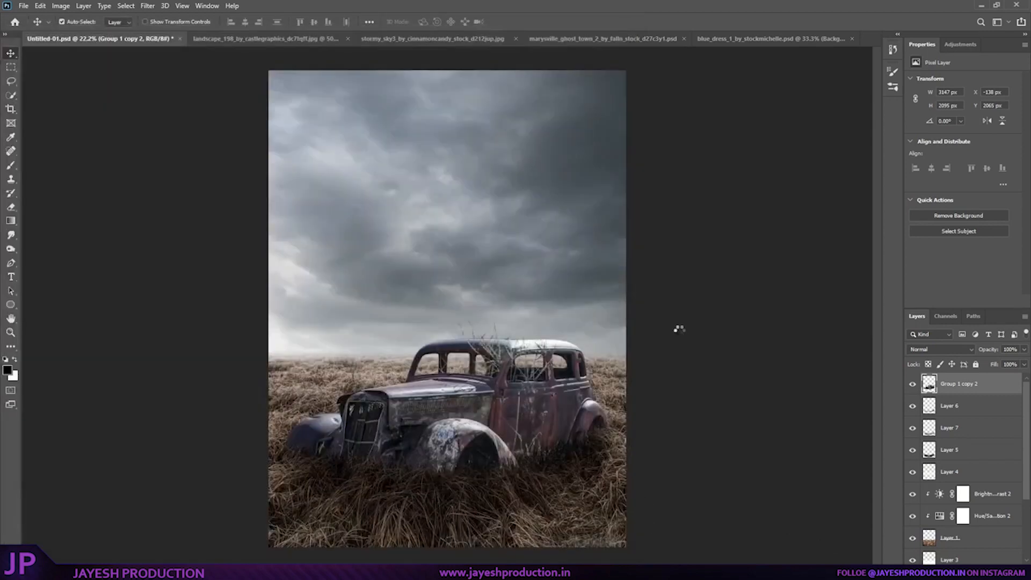
- Clip a Hue/Saturation adjustment to the car layer with Saturation -29 and Lightness -30
left_click(970, 571)
left_click(983, 471)
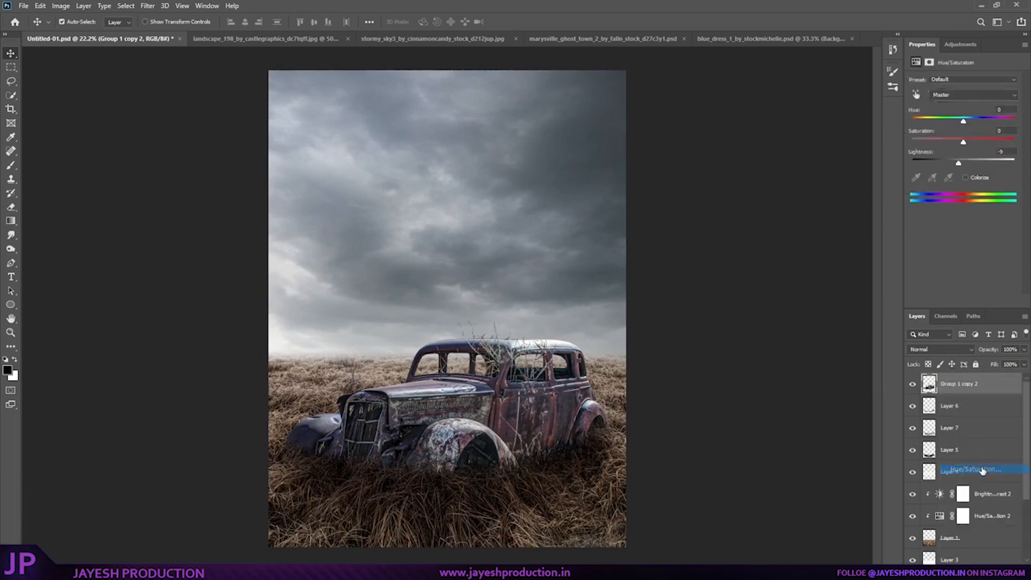
left_click(949, 301)
left_click_drag(964, 144, 950, 164)
- Clip an Exposure adjustment to the car with Exposure +0.84 and Gamma Correction 0.74
left_click(970, 571)
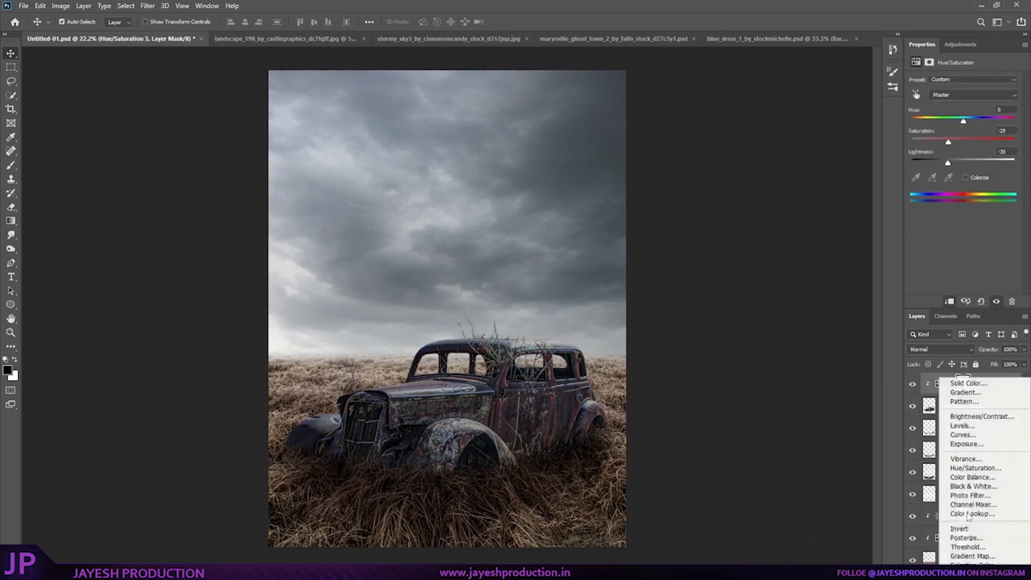
left_click(945, 448)
left_click(950, 301)
left_click_drag(964, 106, 972, 108)
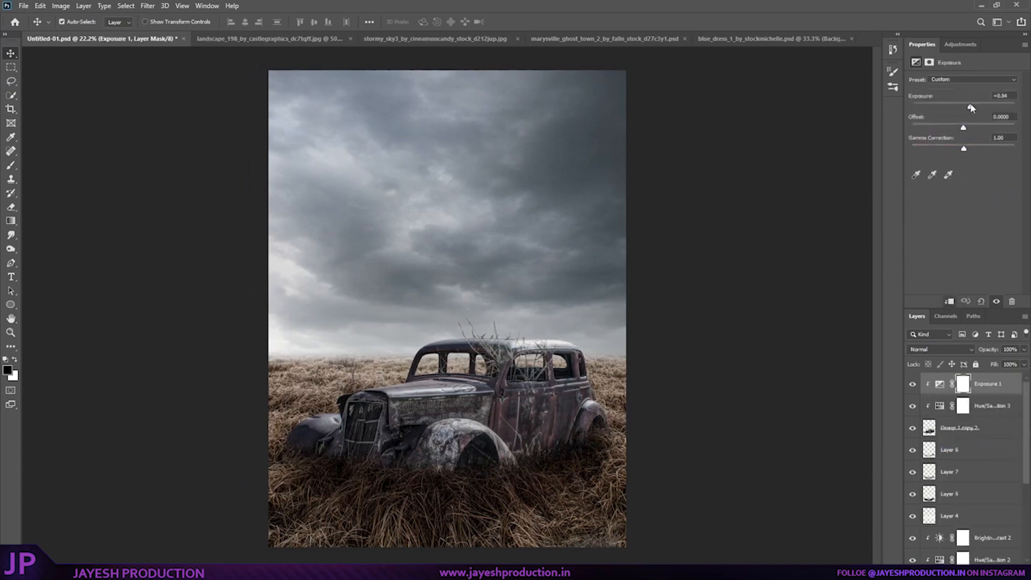
left_click_drag(964, 151, 975, 150)
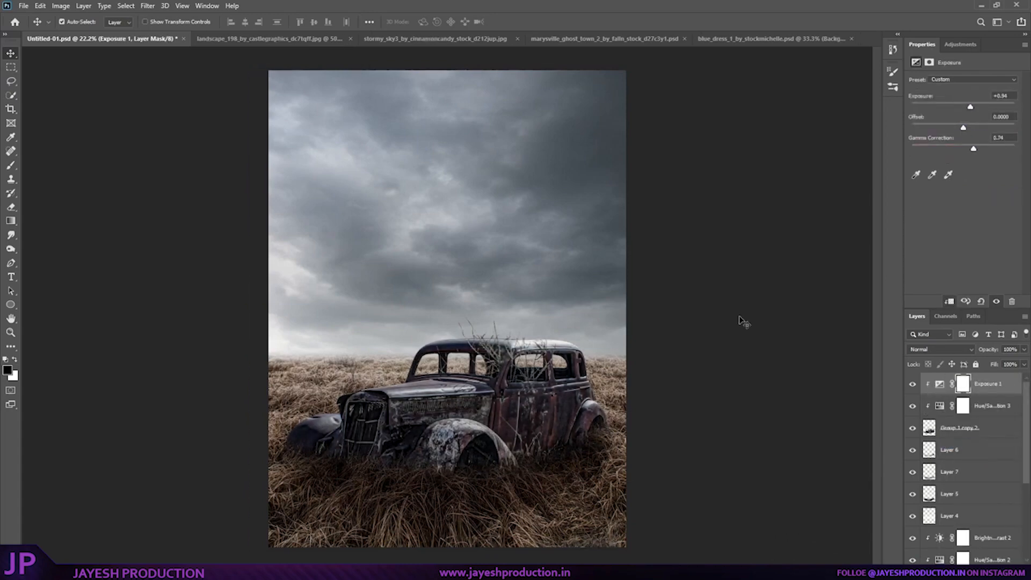
- Bring the cut-out girl from the blue_dress_1_by_stockmichelle document into the composite, placing her over the car
left_click(671, 39)
left_click(759, 43)
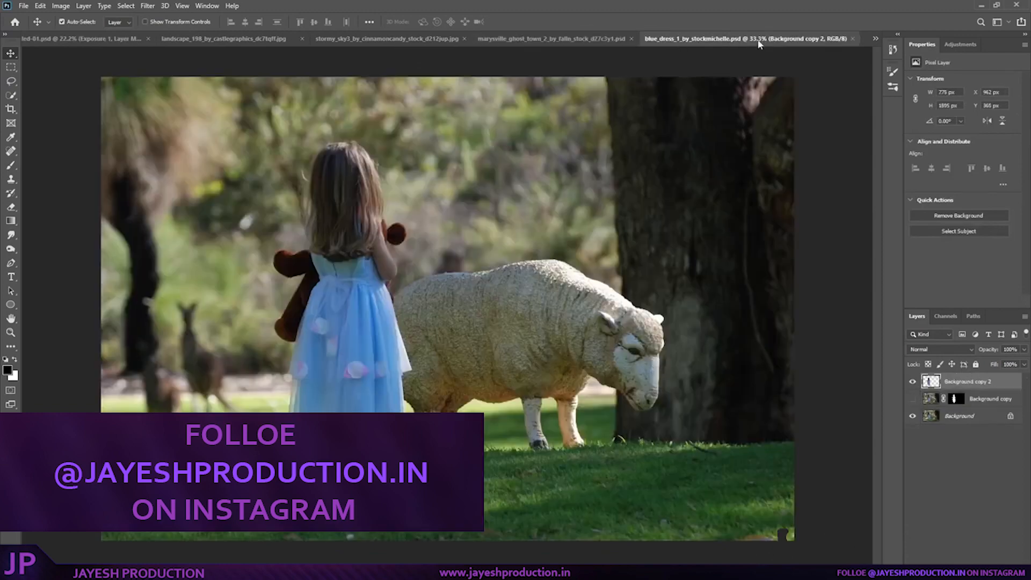
left_click_drag(340, 357, 505, 305)
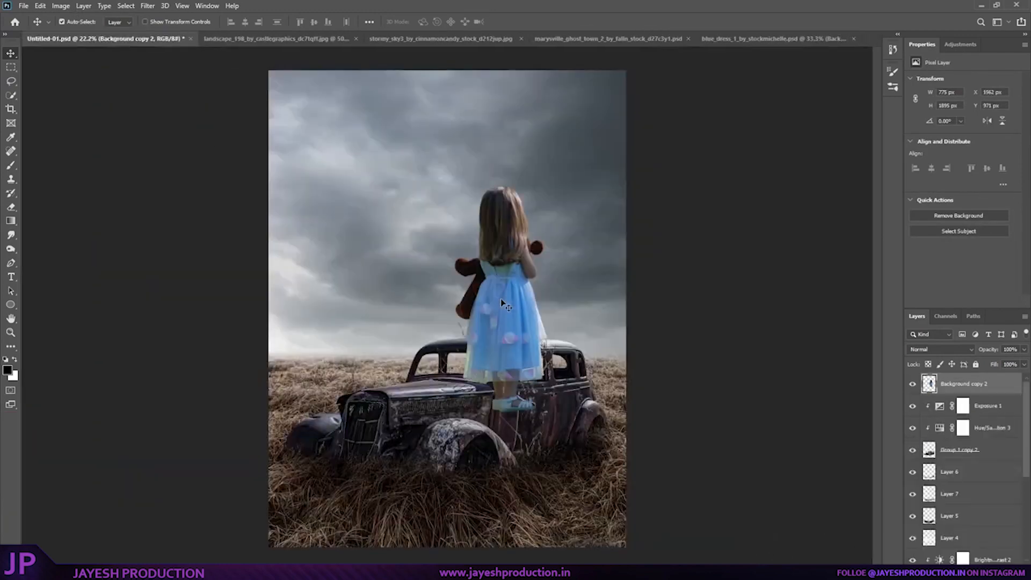
- Flip the girl horizontally, scale her down to about 508 by 1243 px and stand her on the car roof
left_click(40, 6)
mouse_move(54, 259)
left_click(204, 418)
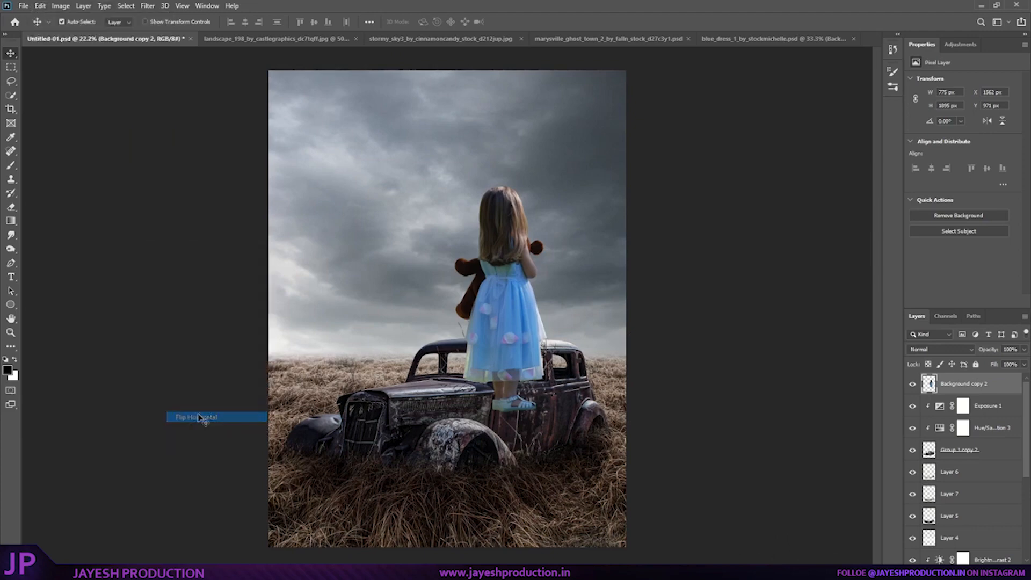
key("ctrl+t")
left_click_drag(548, 187, 501, 213)
left_click_drag(499, 337, 515, 307)
key("Return")
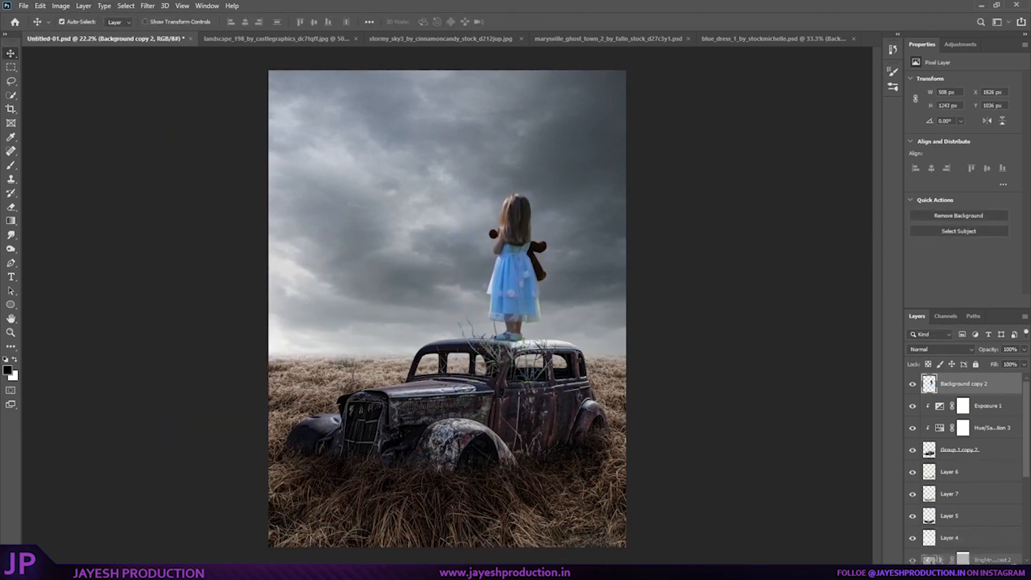
- Move the girl layer directly above Layer 4, behind the car, and scale her to about 464 by 1137 px with her feet on the roof
left_click_drag(997, 560, 997, 526)
key("ctrl+t")
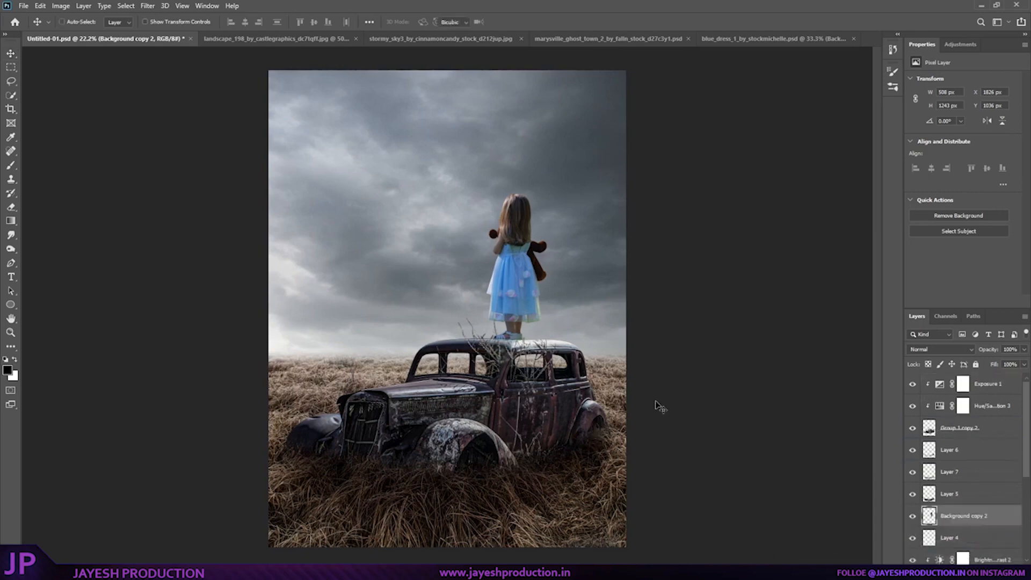
left_click_drag(548, 194, 541, 204)
key("Return")
key("ctrl+t")
key("Return")
key("ctrl+t")
key("Return")
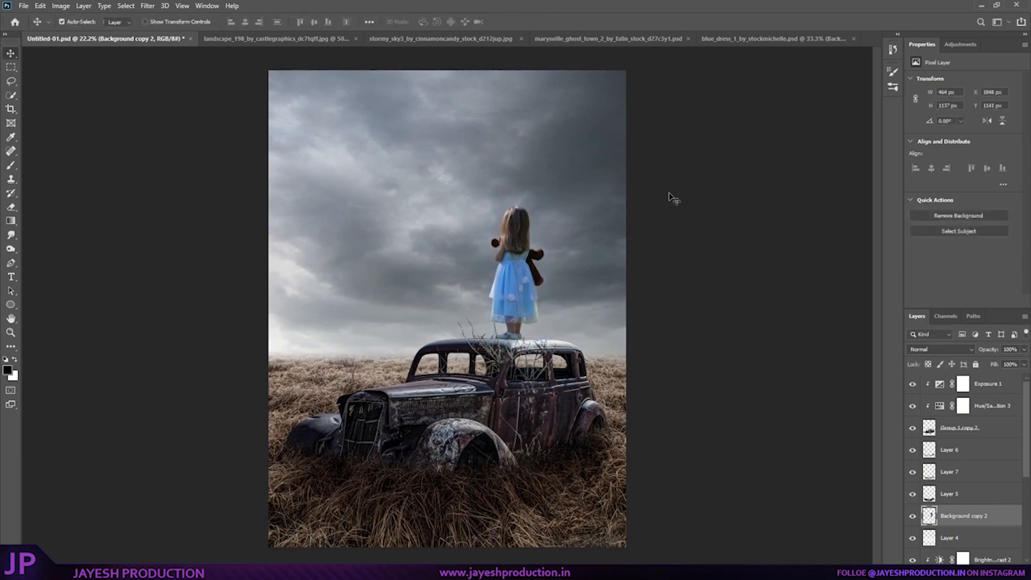
key("Left")
left_click(912, 517)
left_click(914, 518)
- Adjust the girl layer's detail and tone with the Camera Raw Filter
left_click(148, 7)
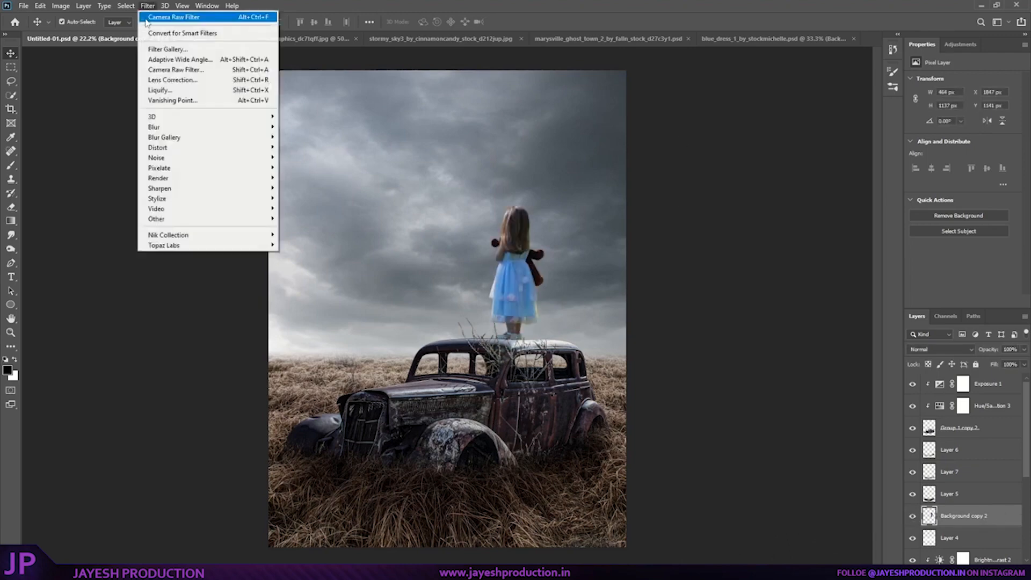
left_click(160, 70)
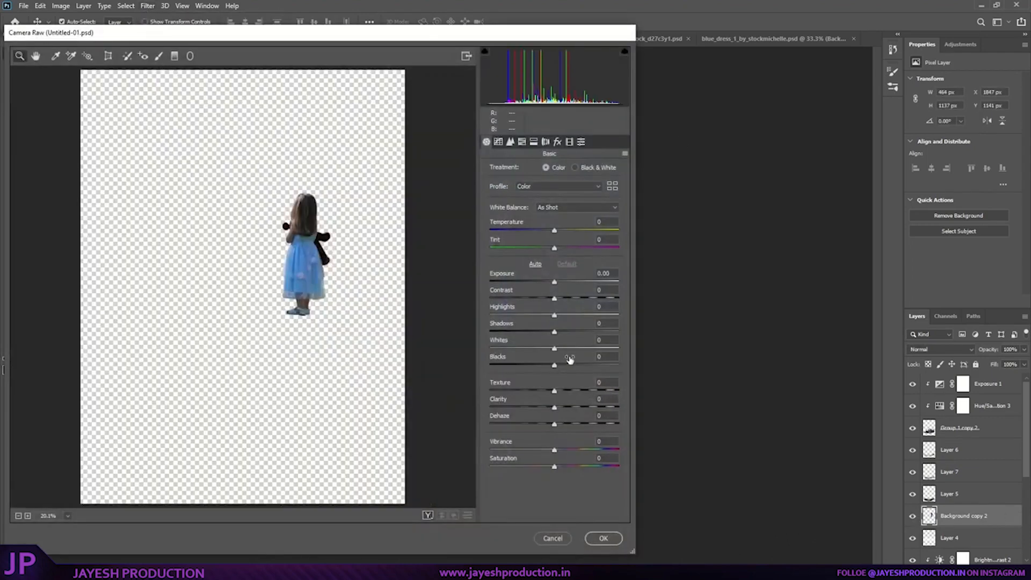
mouse_move(554, 391)
left_mouse_down()
mouse_move(580, 391)
mouse_move(564, 409)
left_mouse_up()
left_click_drag(555, 366, 562, 329)
left_click(604, 538)
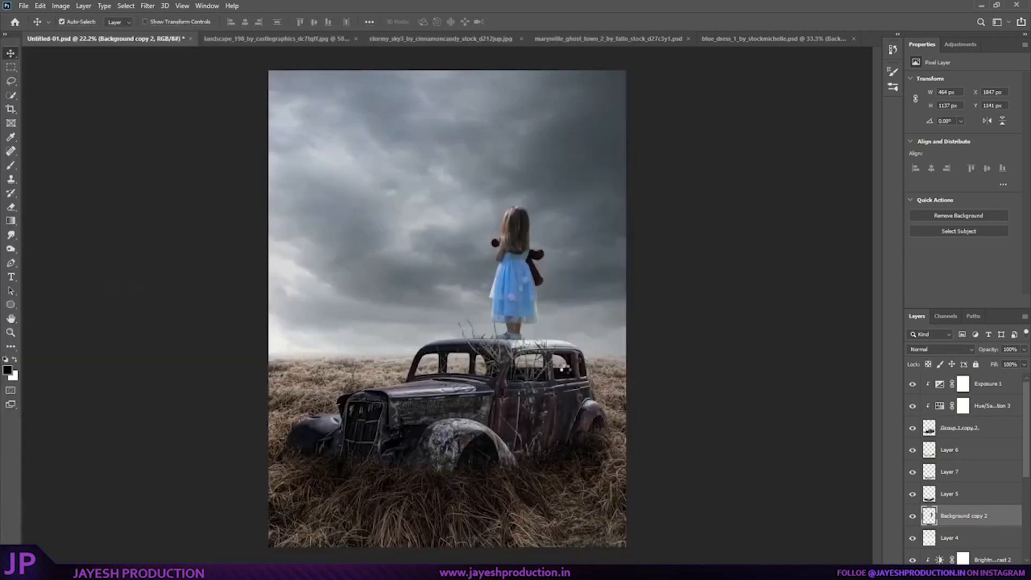
- Clip a Hue/Saturation adjustment to the girl layer with Saturation -33 and Lightness -16
left_click(967, 557)
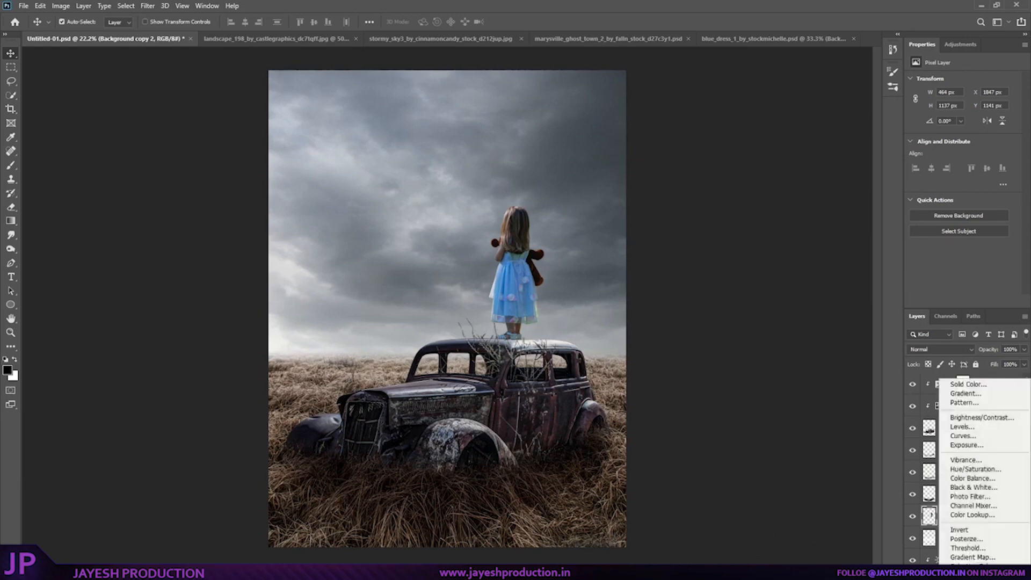
left_click(969, 468)
left_click(950, 302)
left_click_drag(964, 141, 954, 164)
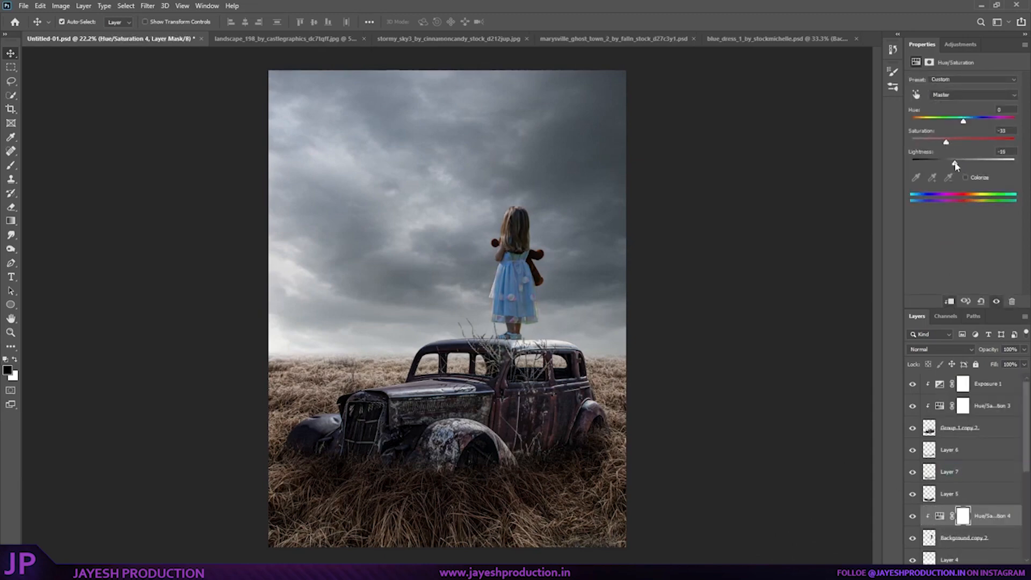
- Paint black on the girl's Hue/Saturation mask along the light-facing edge of her hair and compare the effect
key("b")
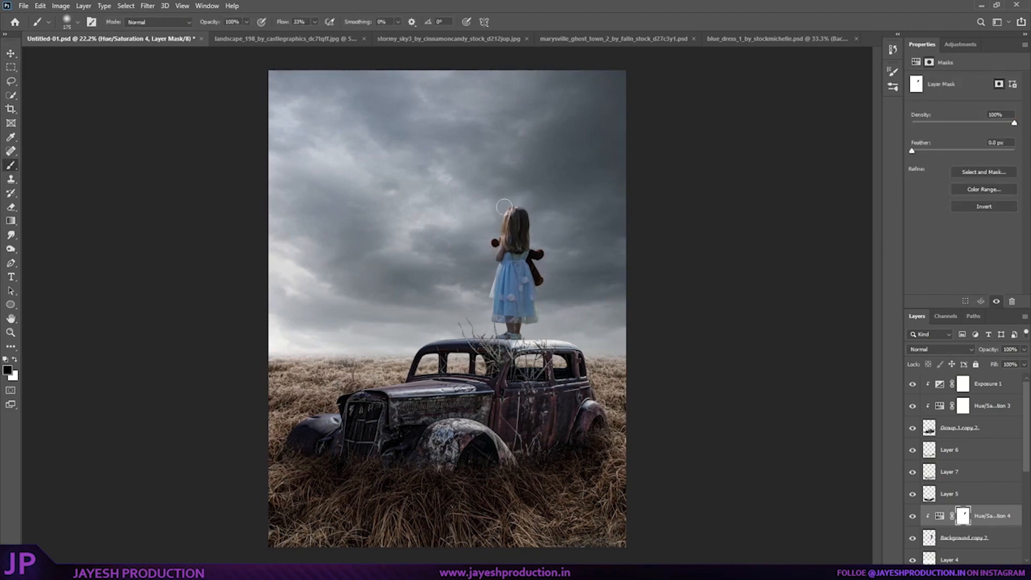
left_click(912, 517)
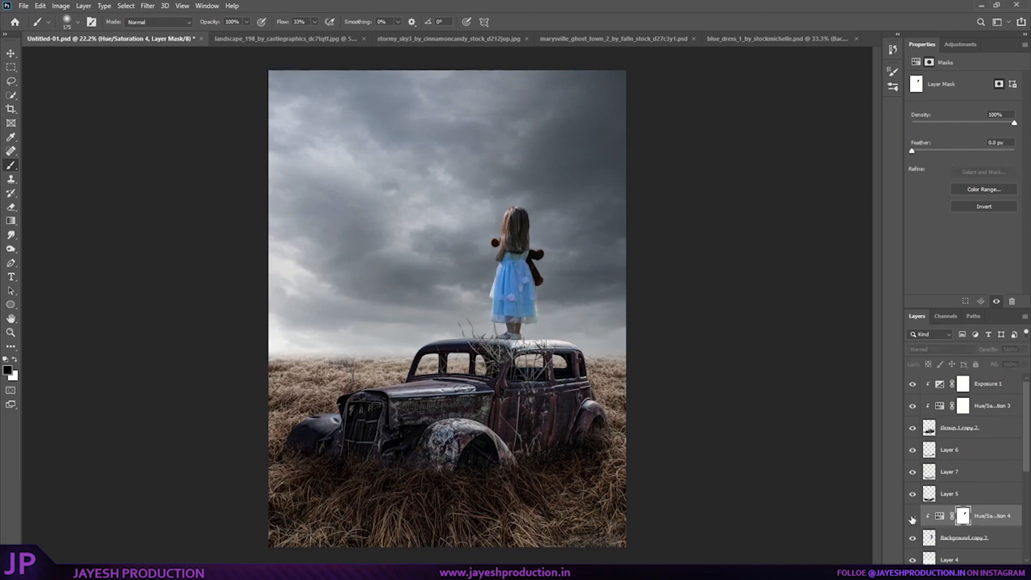
left_click(913, 517)
- Clip a Brightness/Contrast adjustment to the girl with Brightness 7 and Contrast 33
left_click(961, 574)
left_click(974, 424)
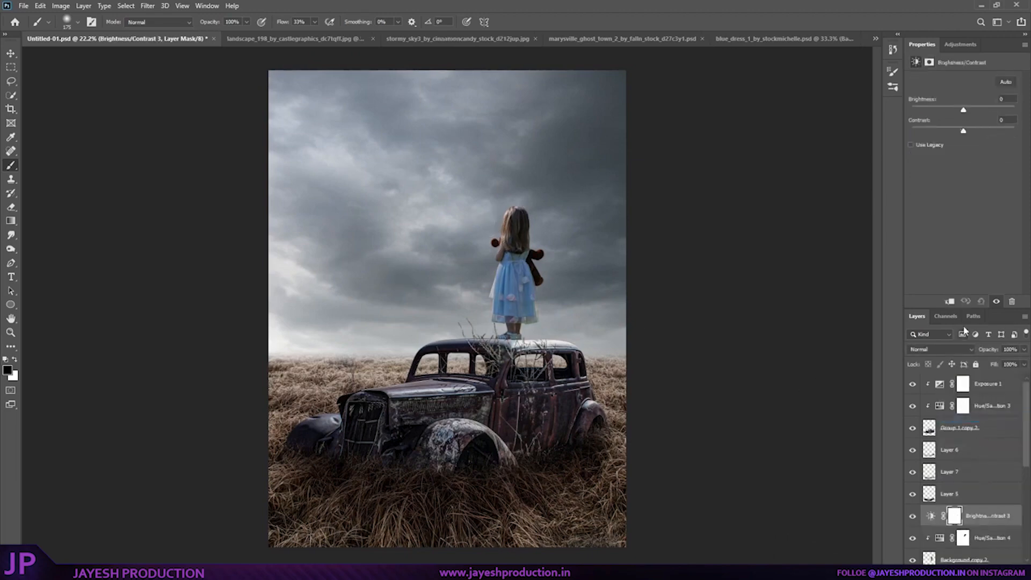
left_click_drag(970, 130, 981, 131)
key("v")
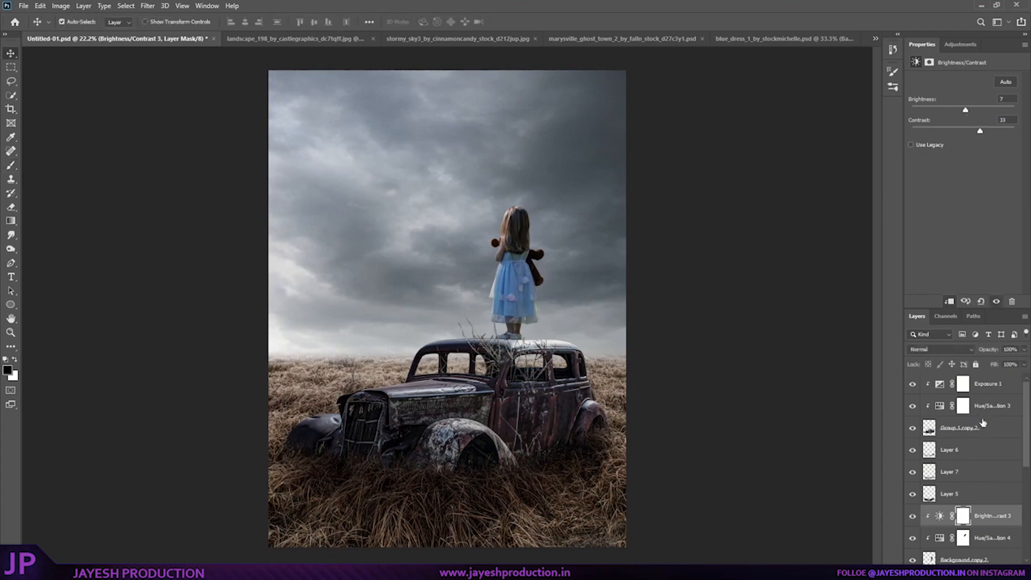
- Add a new top layer and stamp a flock of black birds in the sky with the 772 bird brush at 100% flow
left_click(1001, 386)
left_click(995, 573)
left_click(11, 165)
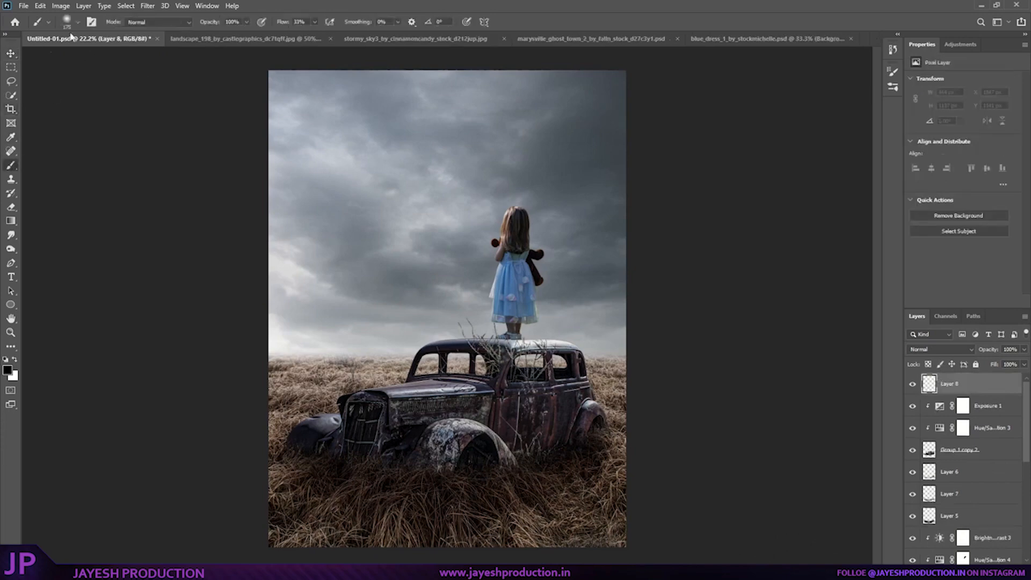
left_click(71, 23)
left_click_drag(413, 165, 411, 272)
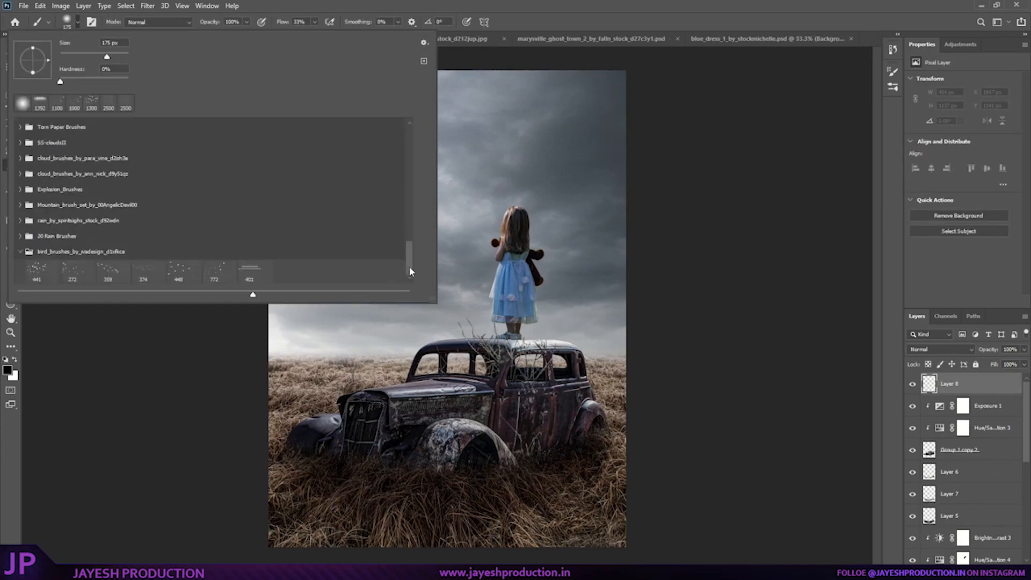
left_click(215, 282)
left_click(437, 223)
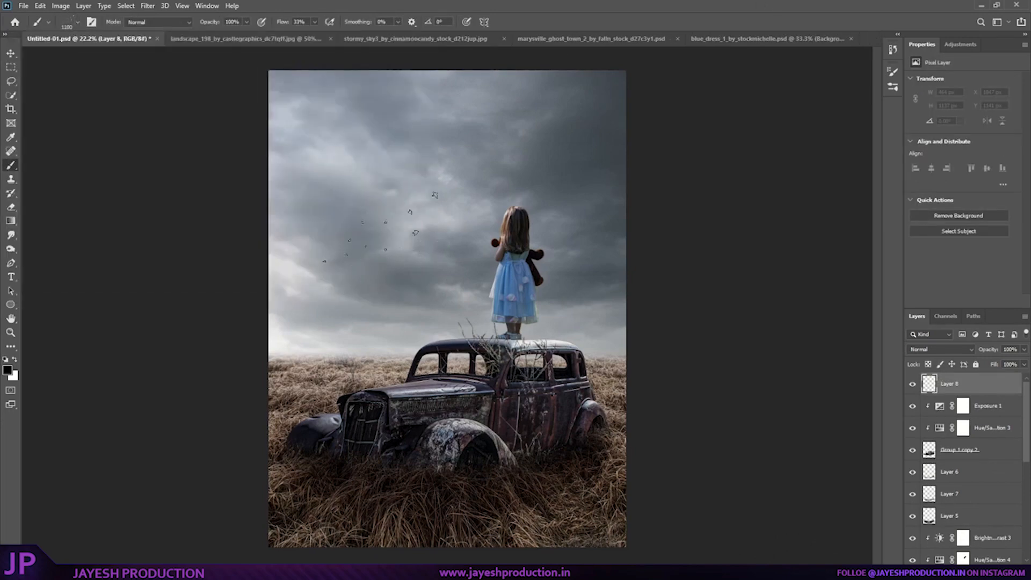
key("[")
mouse_move(314, 22)
left_mouse_down()
mouse_move(317, 45)
mouse_move(532, 6)
left_mouse_up()
- Scale the bird flock to about 110% and move it higher in the sky beside the girl
key("ctrl+t")
left_click_drag(460, 217, 468, 212)
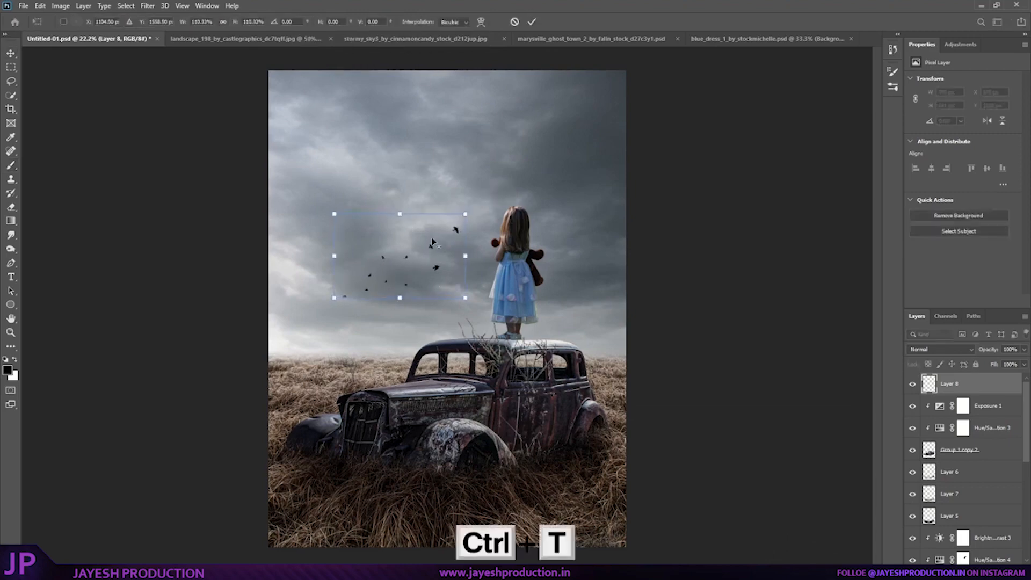
left_click_drag(407, 258, 403, 211)
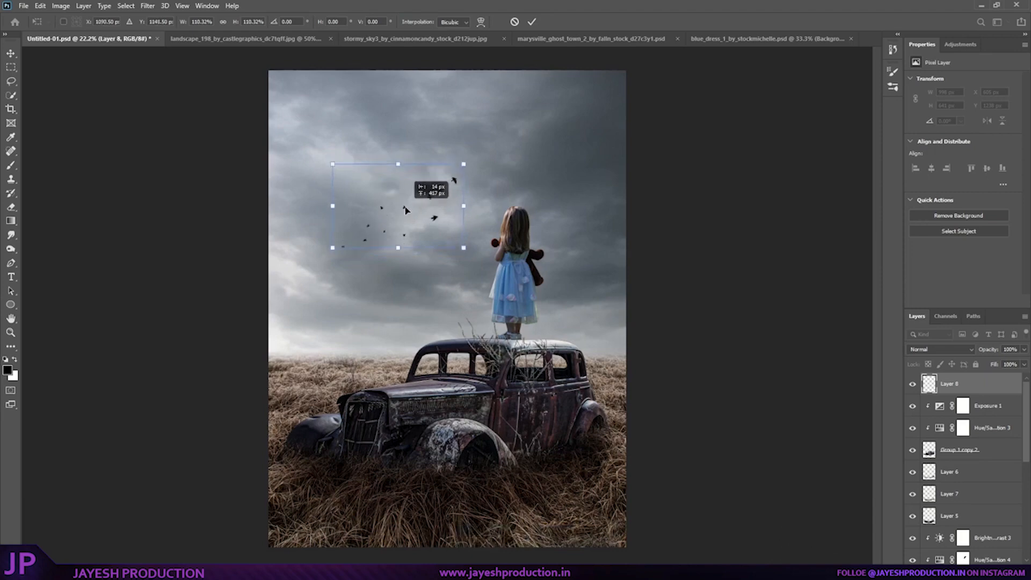
key("Return")
- Soften the birds with Gaussian Blur and set their layer to 75% opacity
left_click(148, 5)
mouse_move(200, 130)
left_click(307, 167)
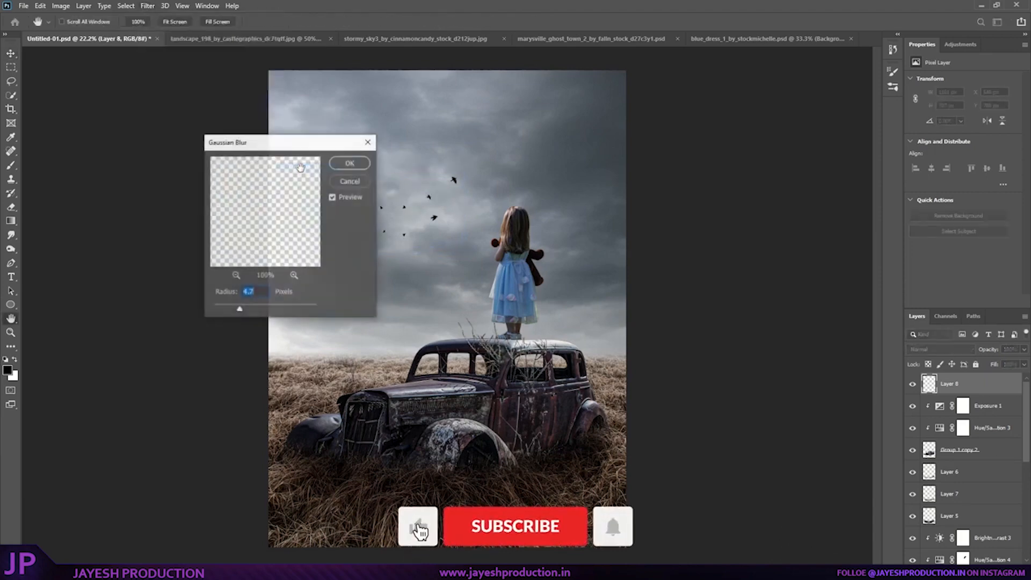
left_click(356, 164)
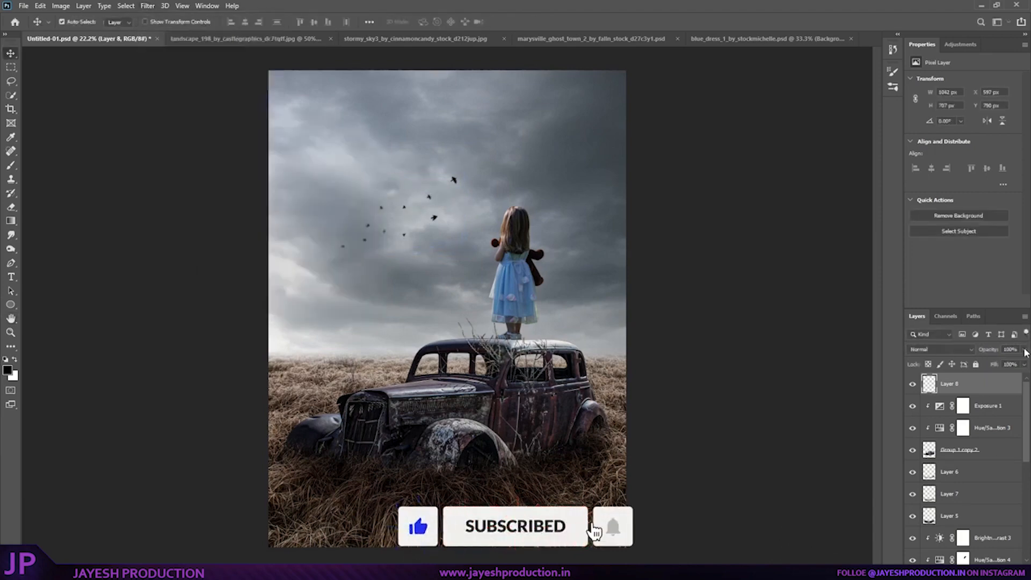
left_click(1024, 349)
left_click_drag(1025, 364, 1011, 364)
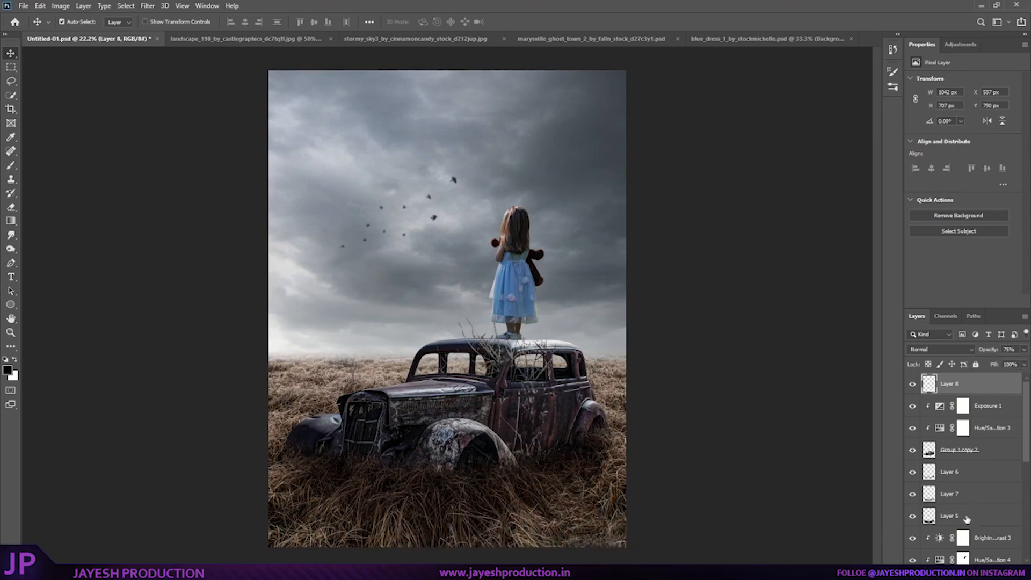
- Add a Curves adjustment on top with lifted blacks and a midpoint from 124 to 117, at 62% opacity
left_click(969, 572)
left_click(966, 437)
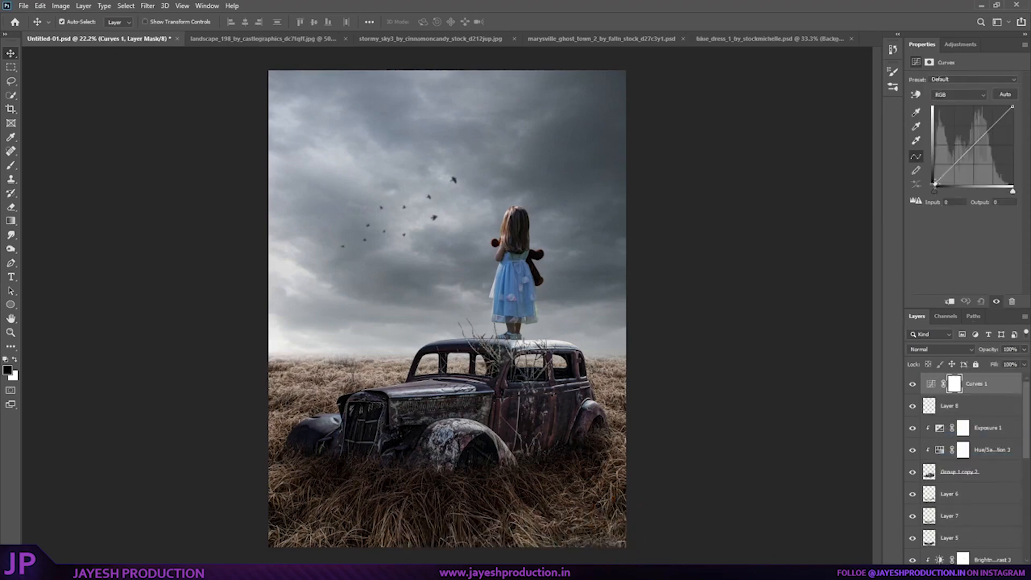
left_click_drag(935, 185, 936, 177)
left_click_drag(972, 144, 972, 148)
left_click_drag(1025, 349, 1005, 364)
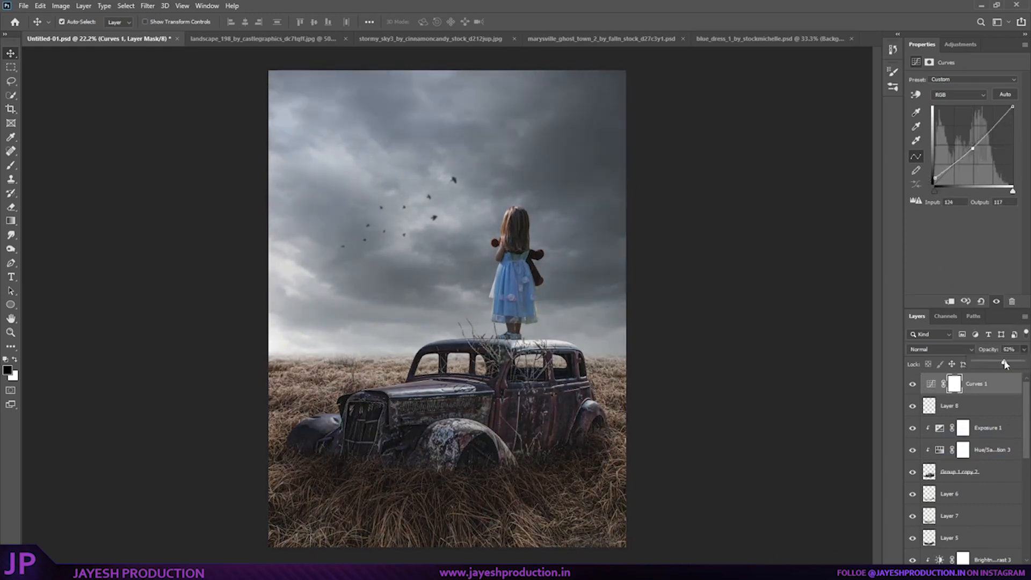
- Add a Brightness/Contrast adjustment on top with Brightness 21 and Contrast 34, and set it to 58% opacity
left_click(974, 572)
left_click(967, 414)
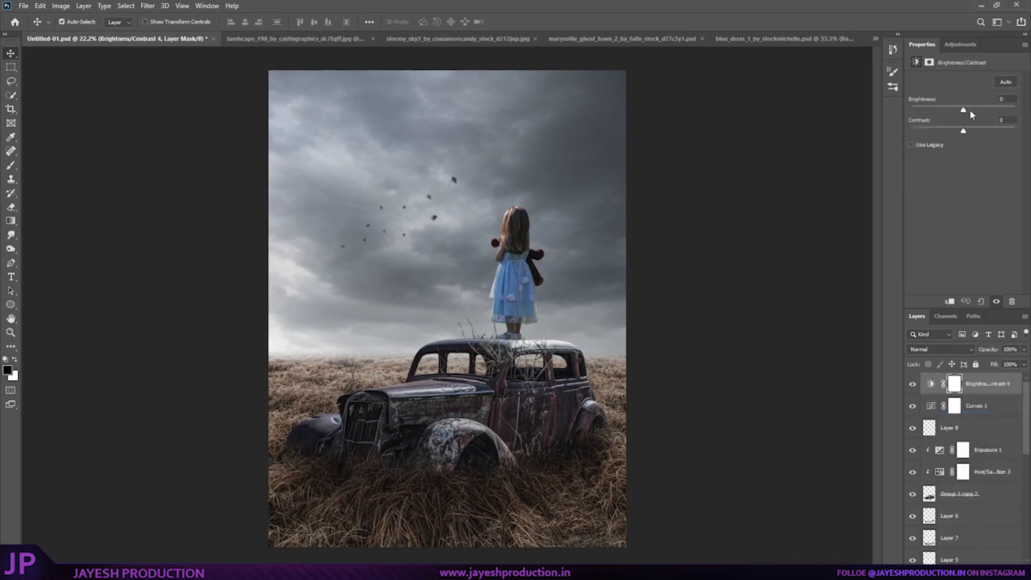
mouse_move(970, 110)
left_mouse_down()
mouse_move(981, 135)
mouse_move(971, 113)
left_mouse_up()
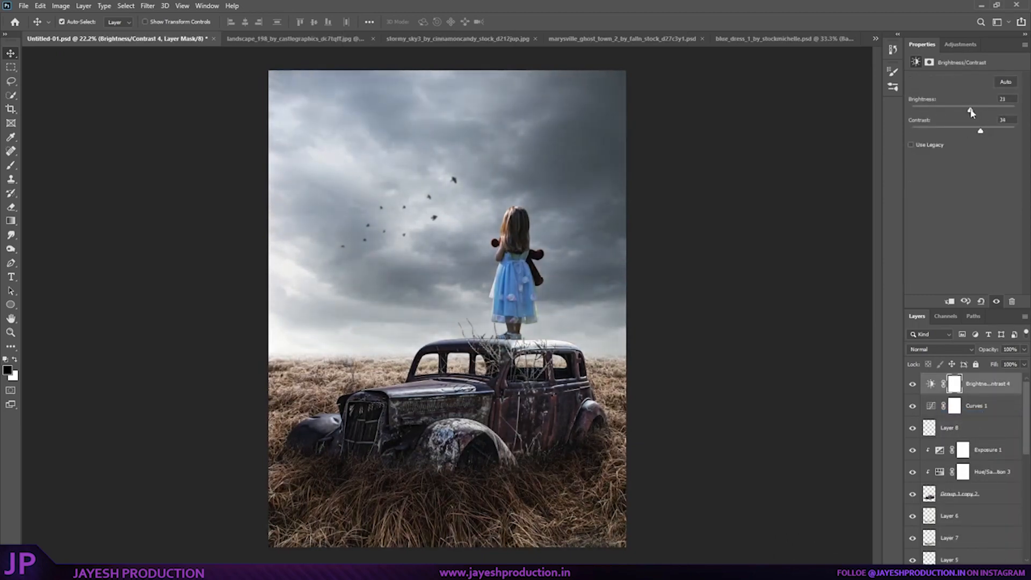
left_click_drag(1023, 350, 1003, 365)
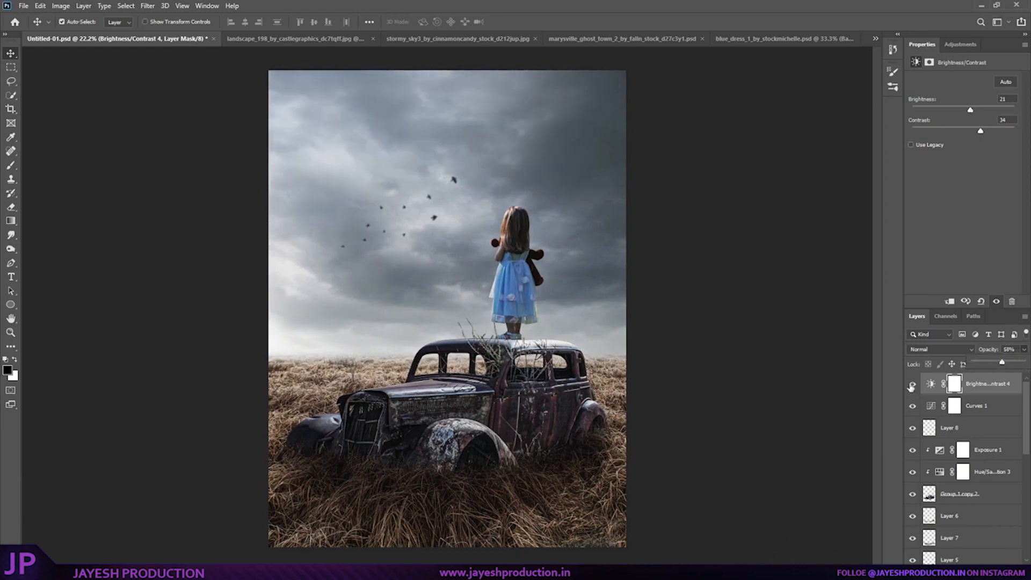
left_click(912, 385)
left_click(912, 385)
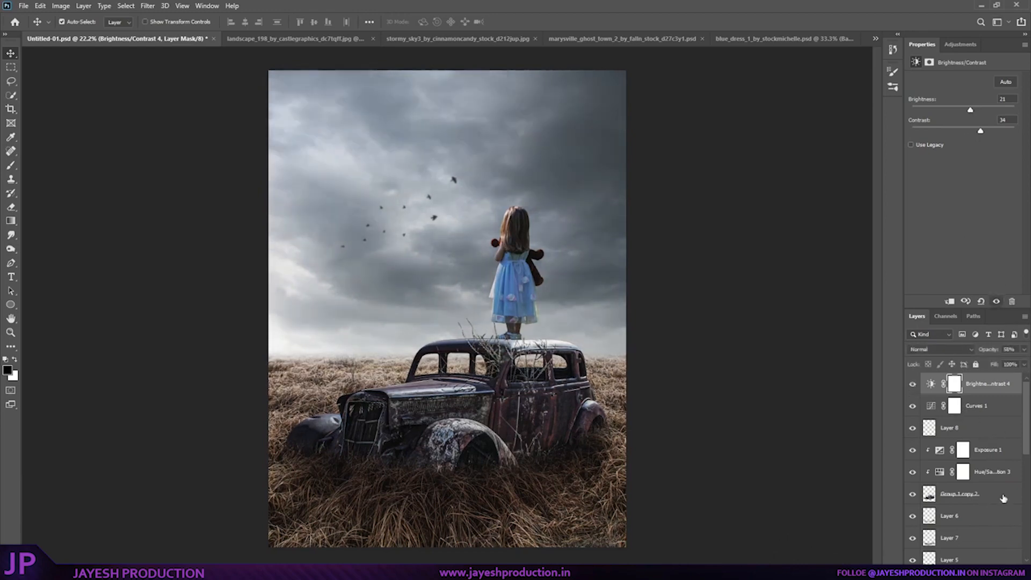
- Add a new layer clipped to the car above its Exposure adjustment and choose a soft round brush with 0% hardness
left_click(1003, 451)
key("ctrl+shift+alt+n")
left_click(1005, 459, "alt")
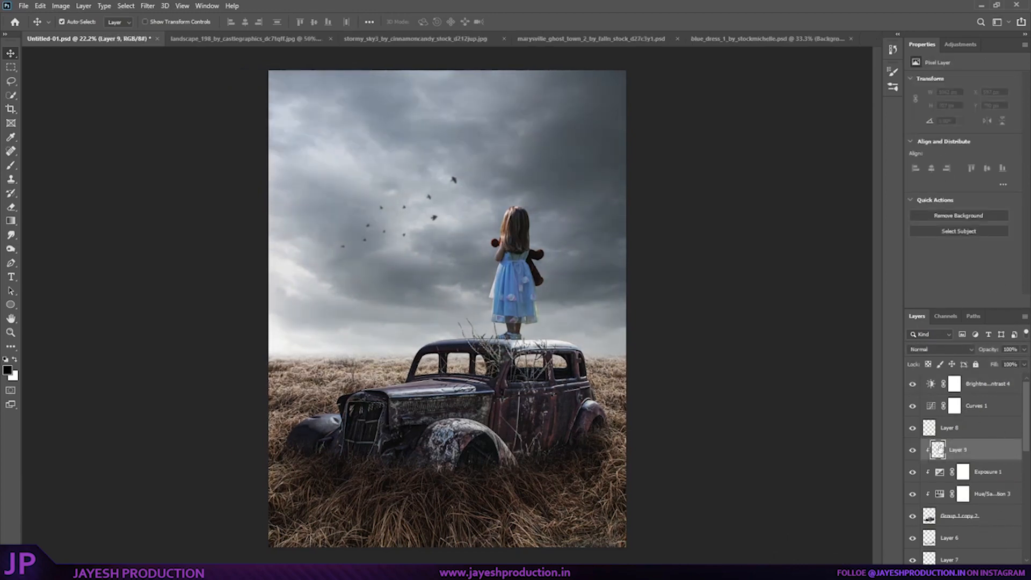
left_click(11, 165)
left_click(76, 23)
left_click(40, 103)
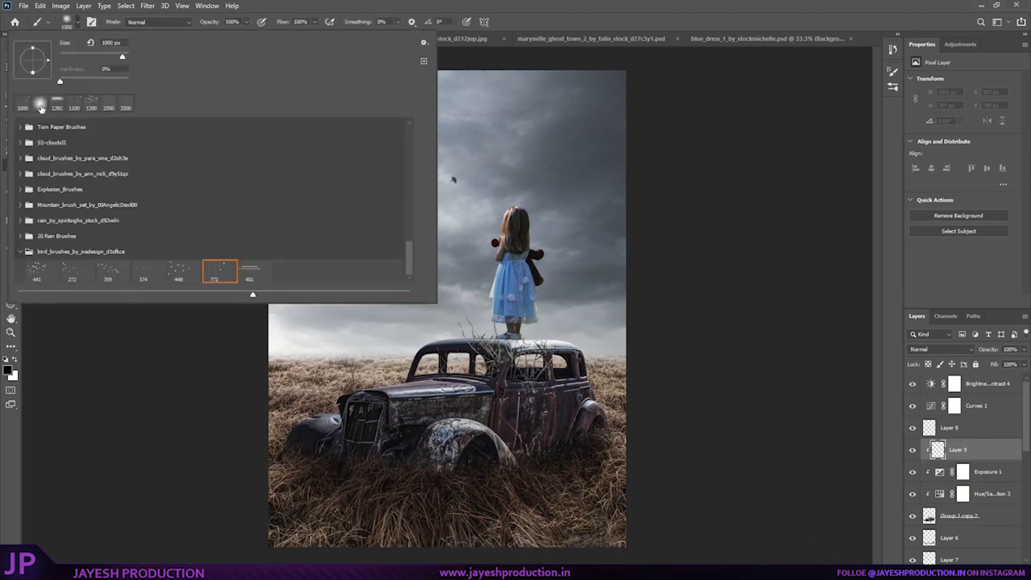
key("Return")
- Paint a soft black shadow on the car roof beneath the girl's feet and lower the shadow layer's opacity to about 60%
left_click(514, 345)
key("bracketleft")
key("bracketleft")
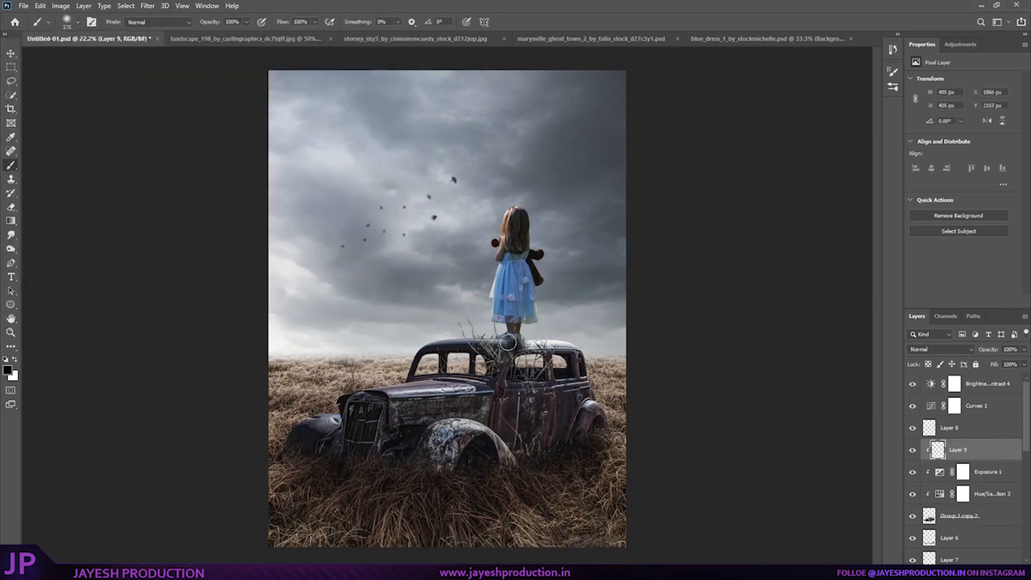
left_click_drag(515, 345, 518, 347)
left_click(1024, 364)
left_click_drag(1024, 364, 1004, 365)
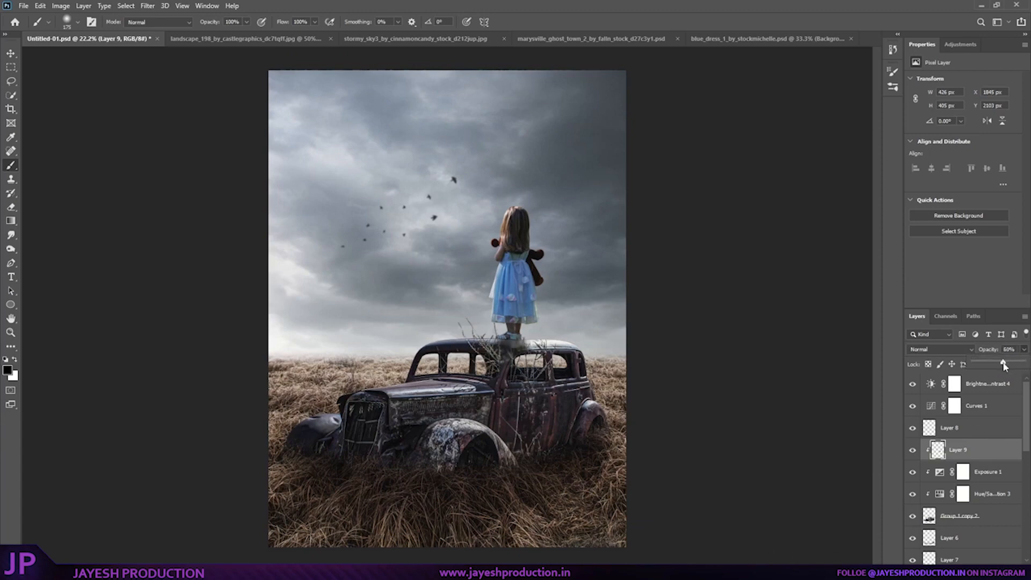
left_click(940, 349)
left_click(928, 376)
- Stamp all visible layers into a new merged layer above the topmost Brightness/Contrast adjustment
left_click(13, 54)
left_click(962, 385)
key("ctrl+shift+alt+n")
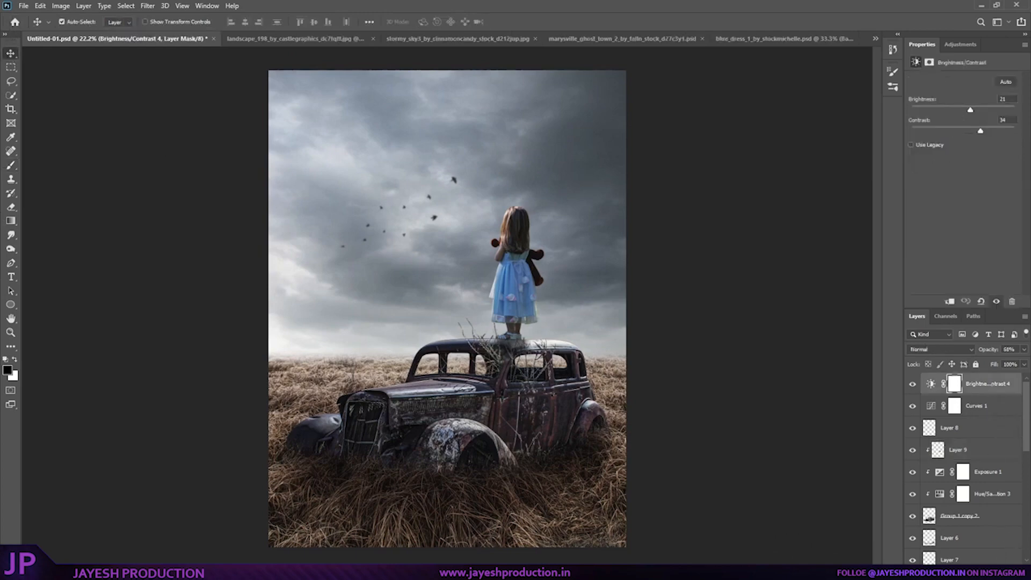
key("ctrl+shift+alt+e")
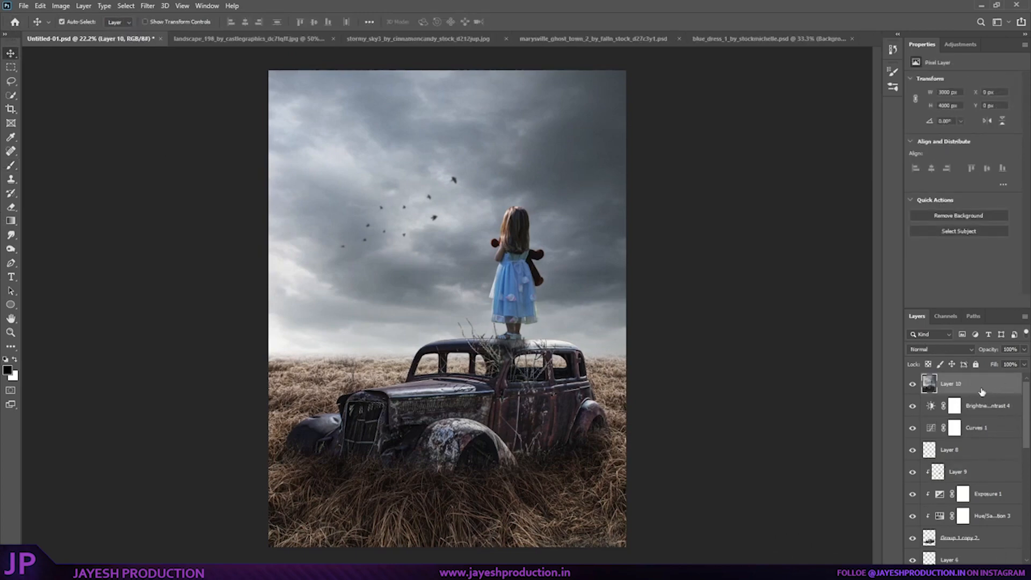
- Apply Topaz Detail 3 to the merged layer with the Highlight Detail Strong I preset from the Highlight Detail Collection
left_click(148, 6)
mouse_move(196, 241)
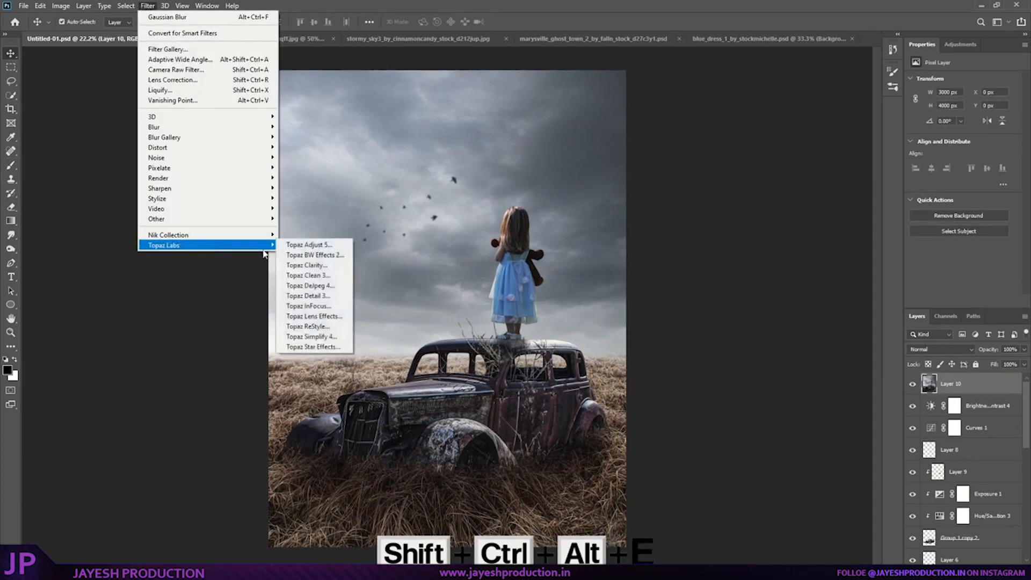
left_click(329, 295)
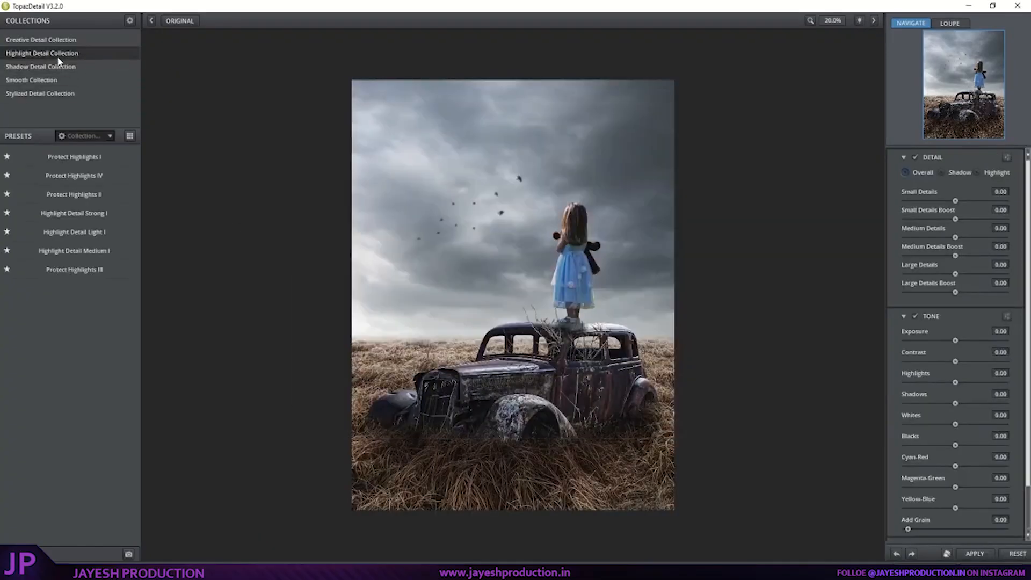
left_click(93, 214)
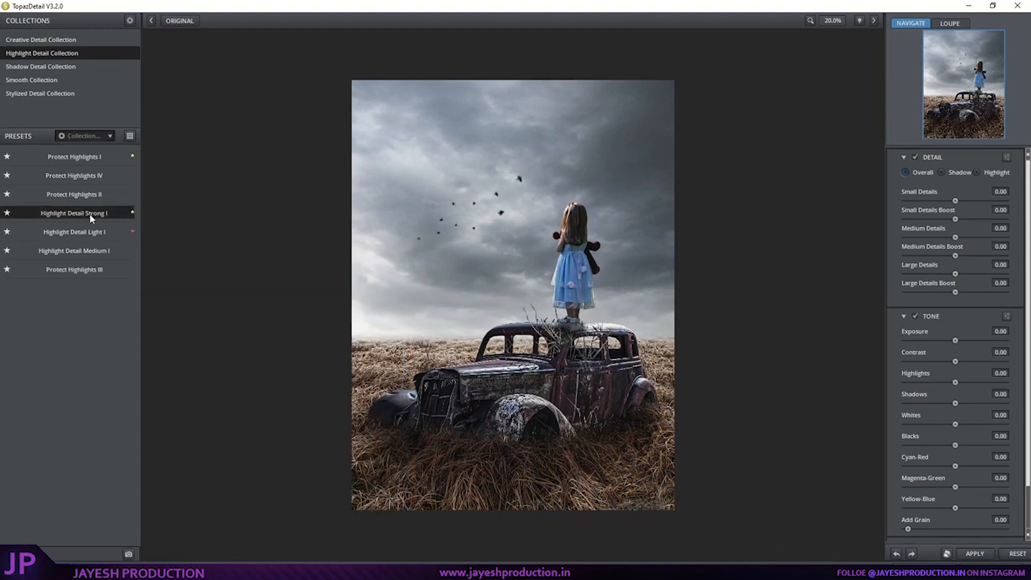
left_click(82, 193)
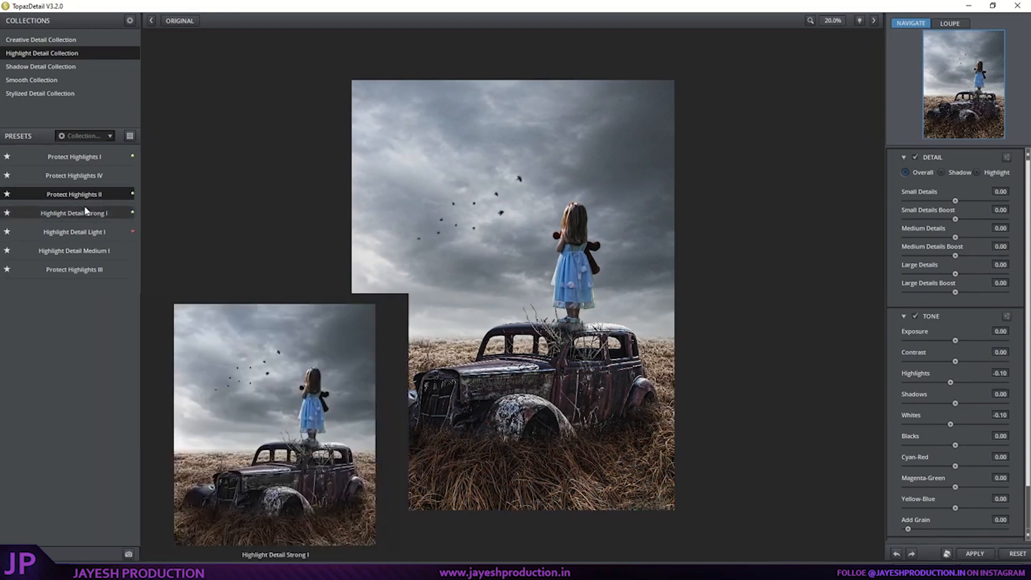
left_click(85, 211)
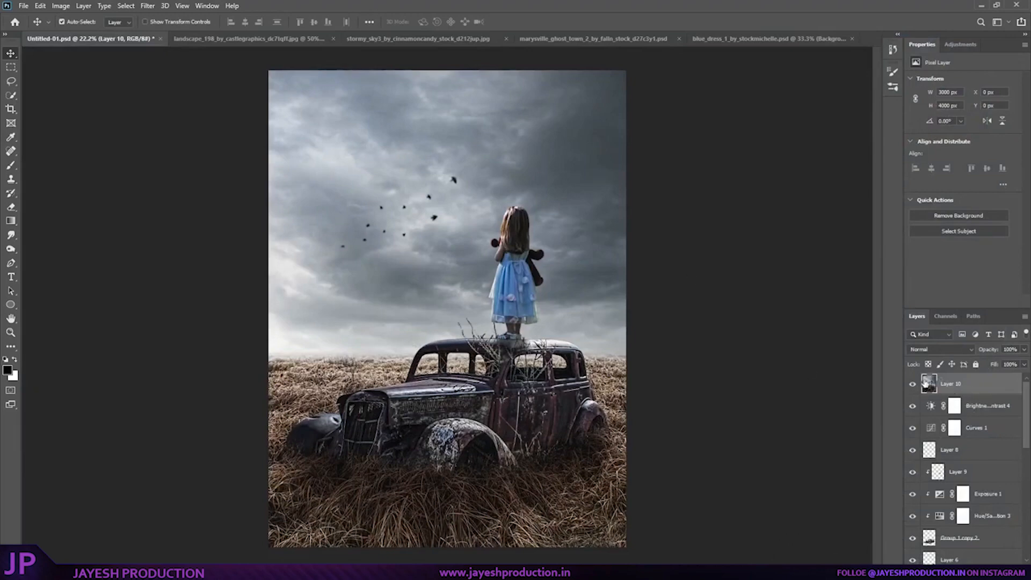
- Open the merged layer in Color Efex Pro 4 and increase the warmth with the Brilliance / Warmth filter
left_click(152, 6)
mouse_move(258, 232)
left_click(305, 245)
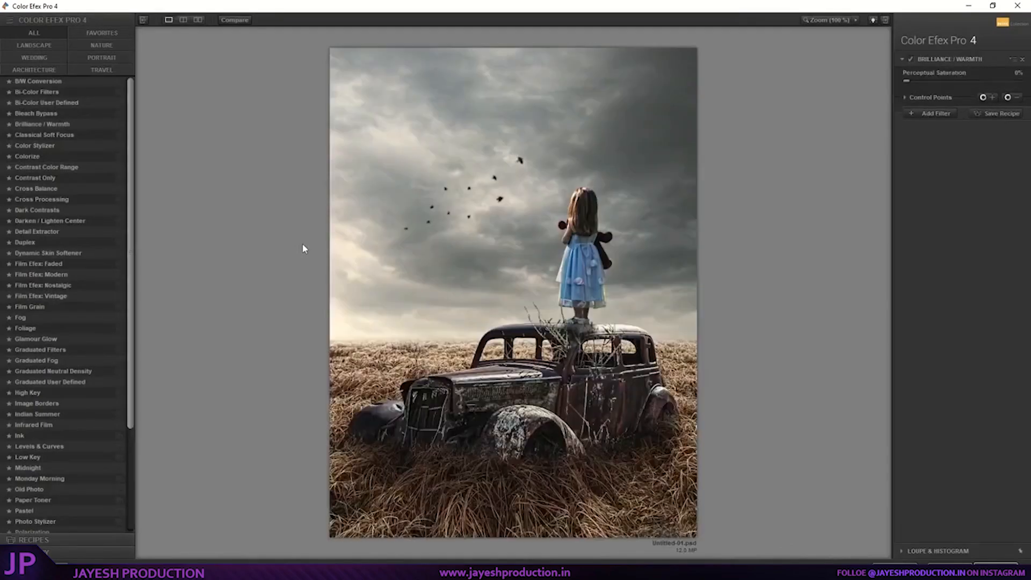
left_click(43, 123)
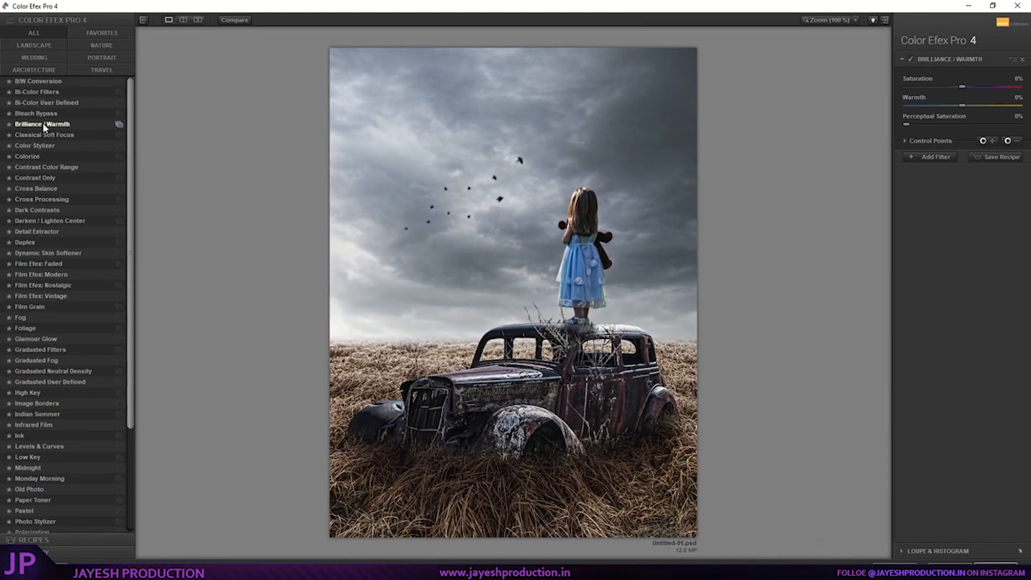
left_click(975, 105)
- Stack a Cross Processing filter on the warmth filter using the T04 method
left_click(932, 156)
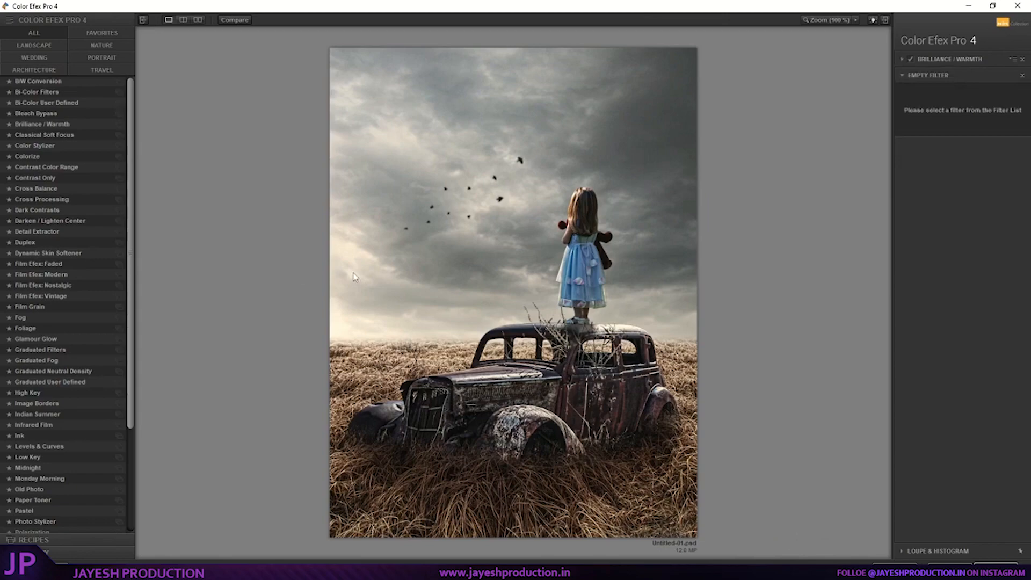
left_click(42, 199)
left_click(1019, 98)
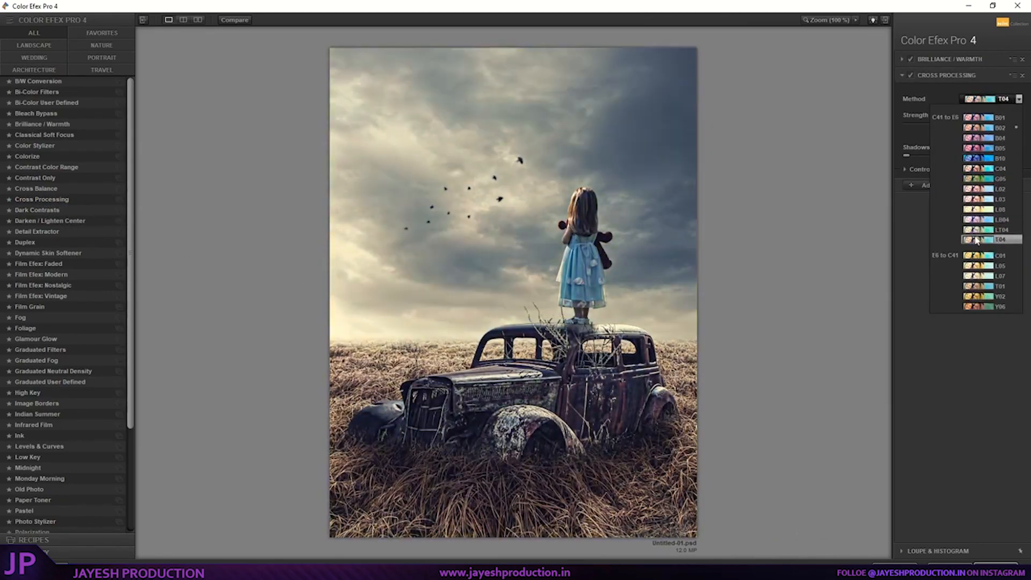
left_click(976, 241)
- Add a Glamour Glow filter with Glow 27% and Glow Warmth 53%, raise its saturation, and apply the filter stack
left_click(933, 185)
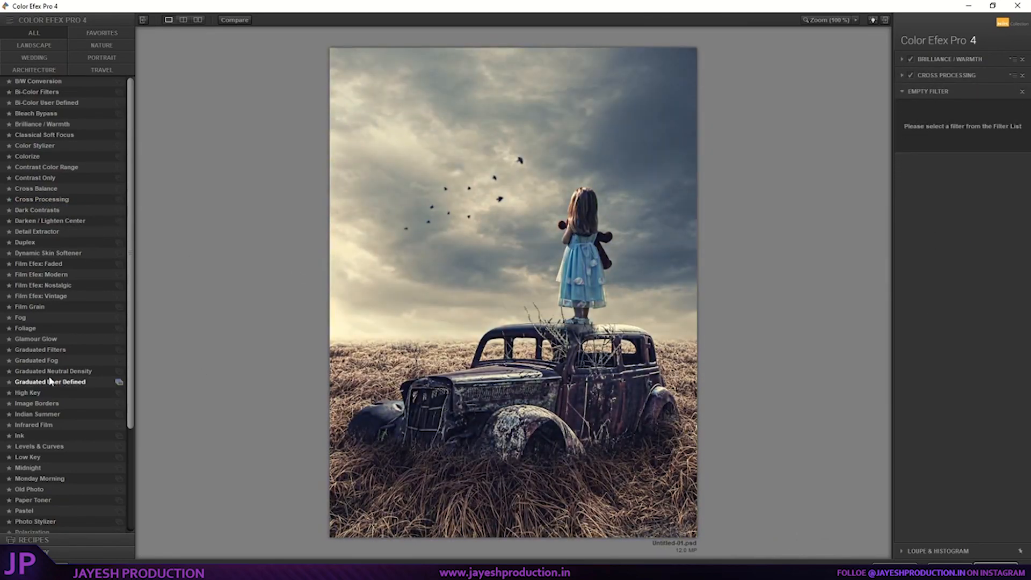
left_click(42, 339)
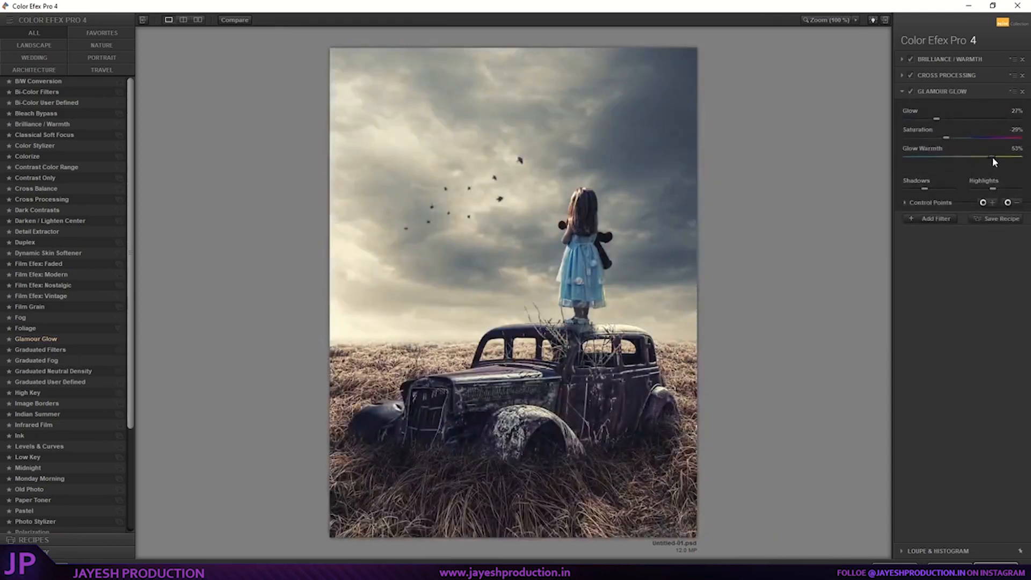
left_click_drag(947, 137, 966, 140)
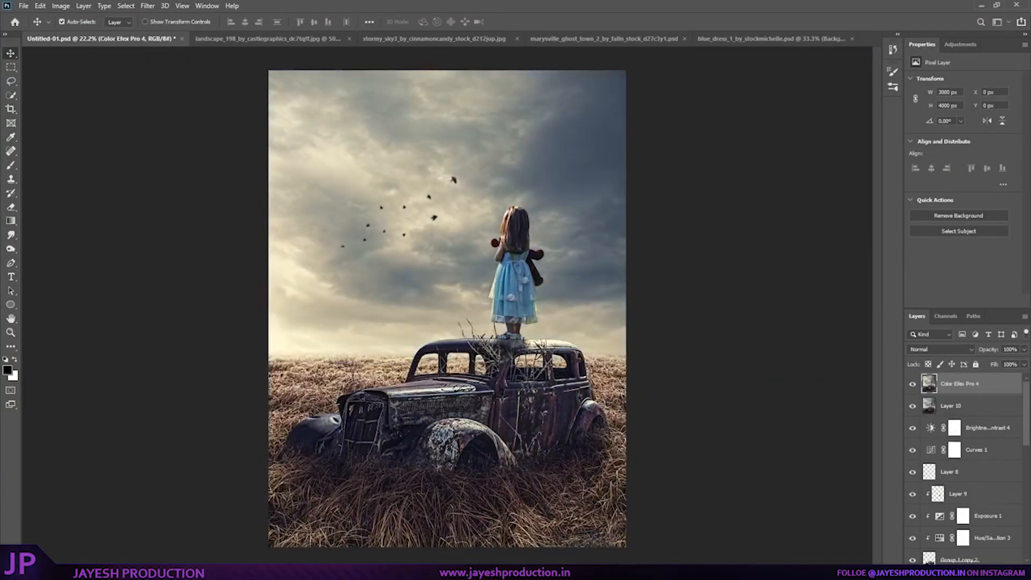
- Add a Color Lookup adjustment on top with the FallColors.look 3D LUT and lower its opacity to about 50%
left_click(967, 570)
left_click(967, 517)
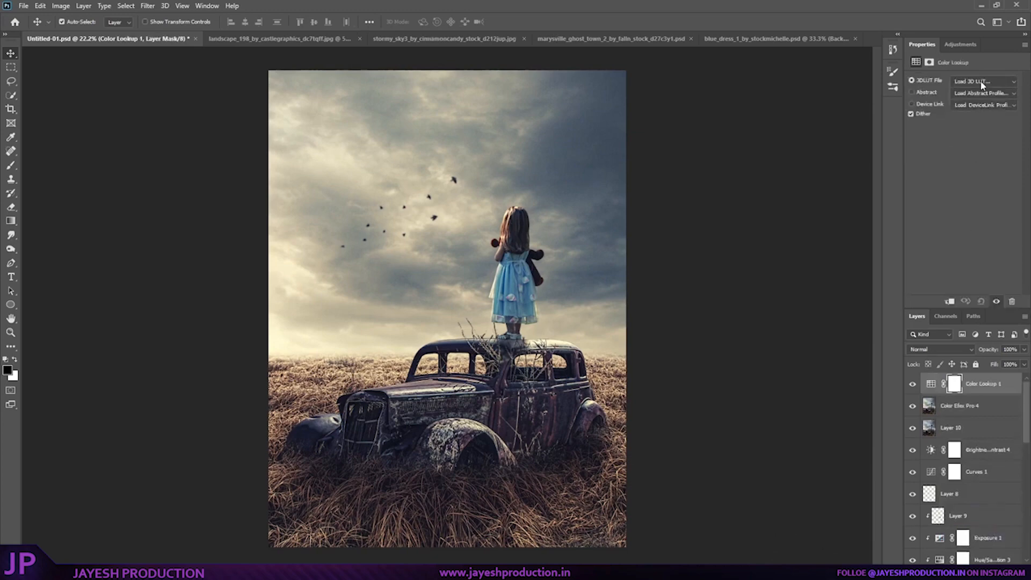
left_click(981, 82)
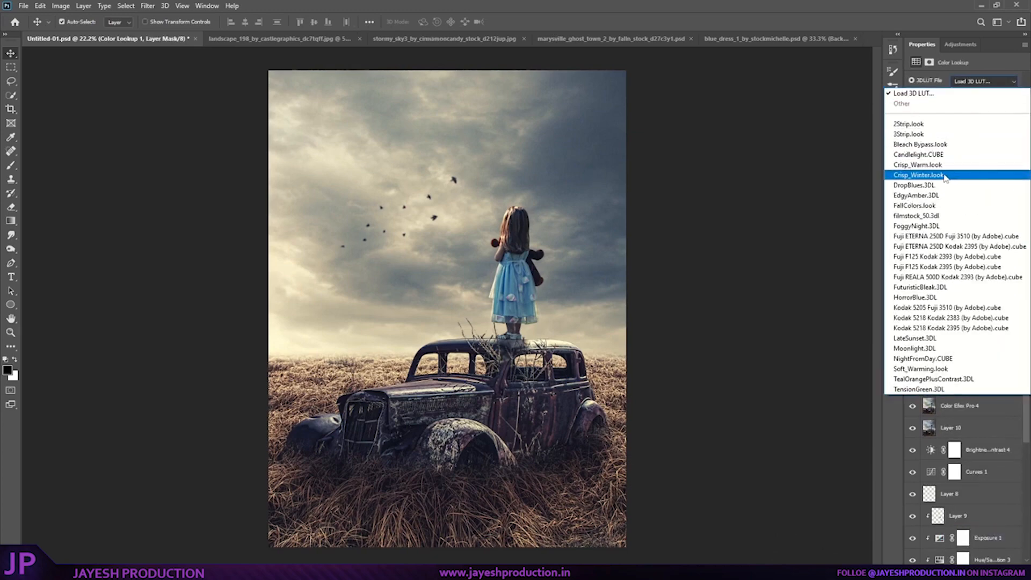
left_click(921, 205)
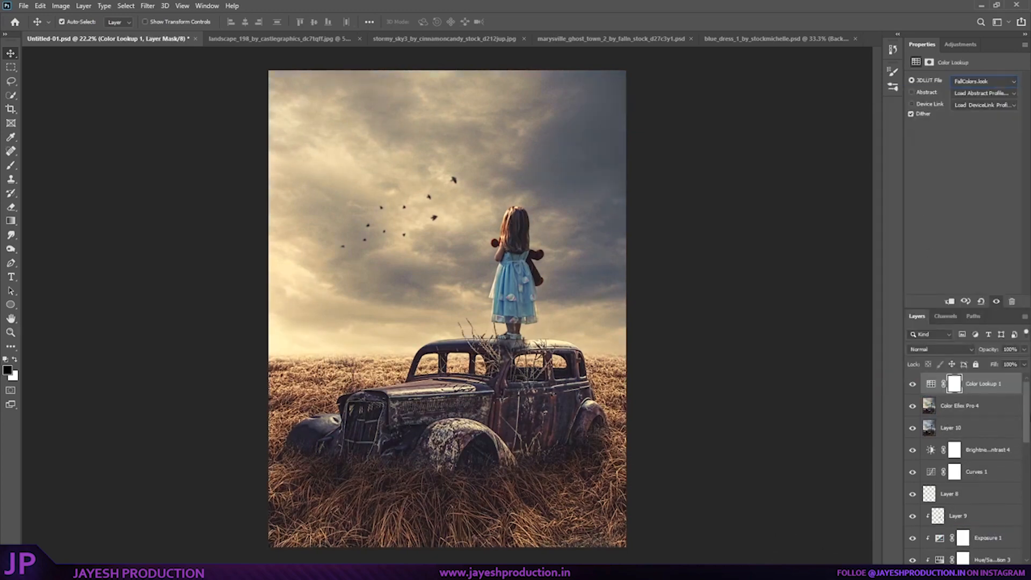
left_click(1024, 349)
left_click_drag(999, 362, 997, 362)
- Add an Exposure adjustment on top with Exposure +0.38 and Gamma Correction 0.89, and lower its opacity to about 82%
left_click(966, 569)
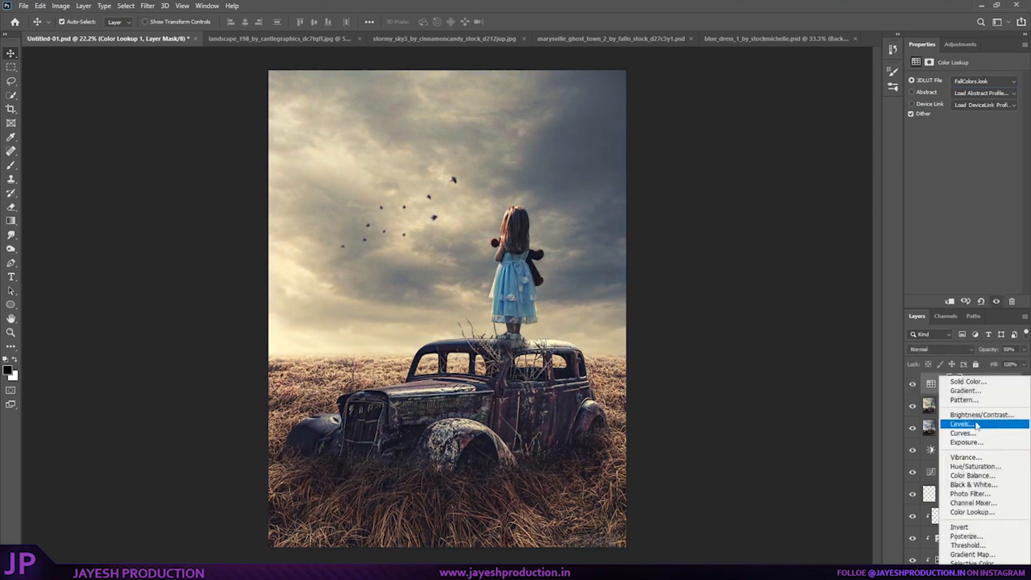
left_click(974, 442)
left_click_drag(964, 107, 967, 107)
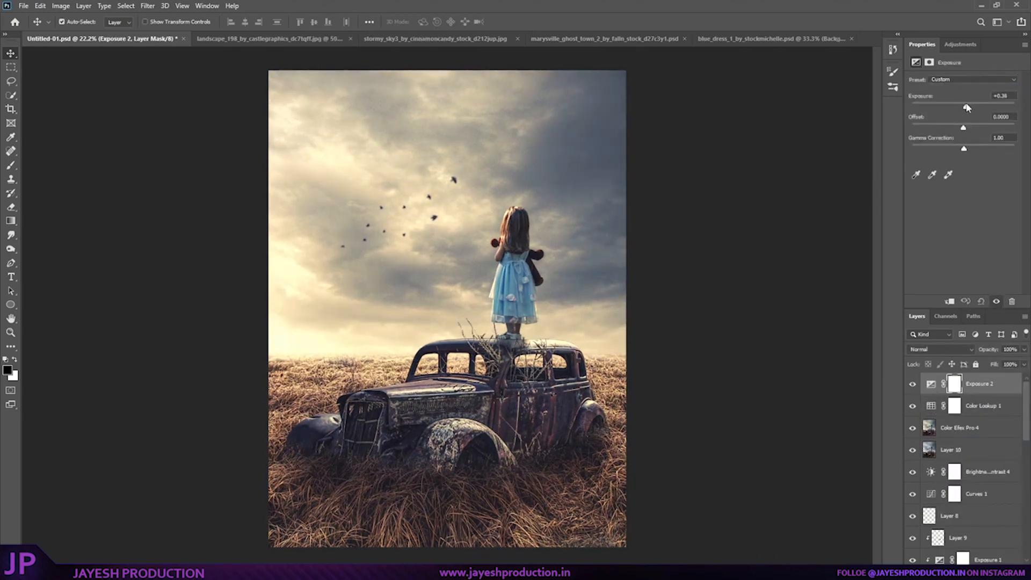
left_click_drag(964, 149, 968, 150)
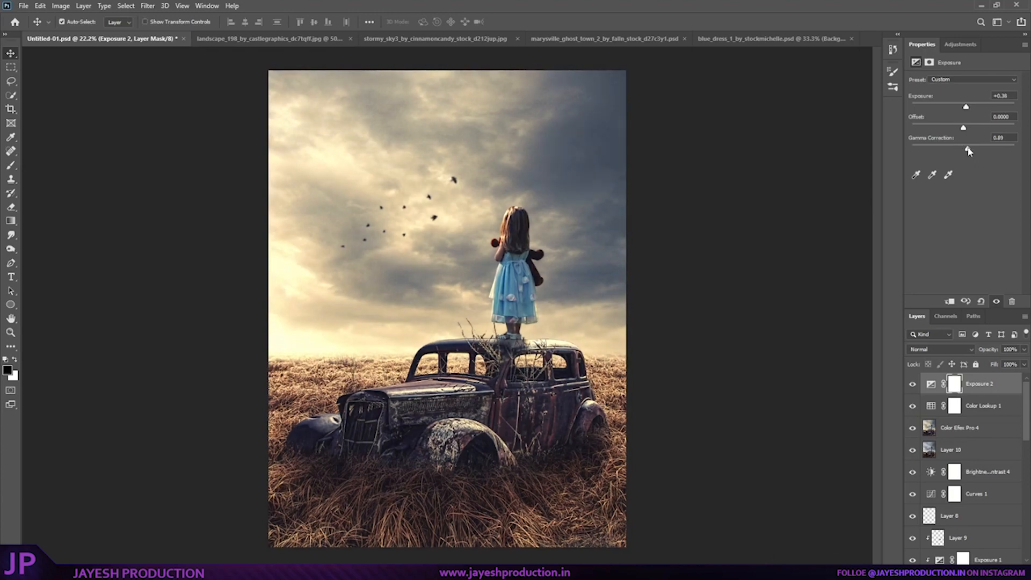
left_click(1024, 350)
left_click_drag(1024, 362, 1015, 363)
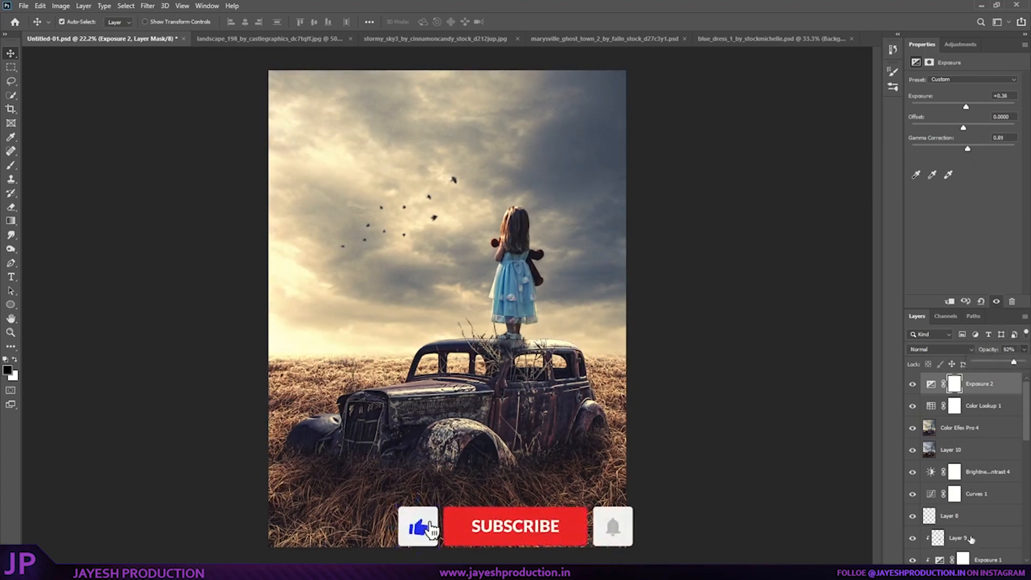
- Add a Curves adjustment on top with a midpoint from 126 to 128, and slightly raise the exposure of the Exposure layer below
left_click(966, 569)
left_click(965, 434)
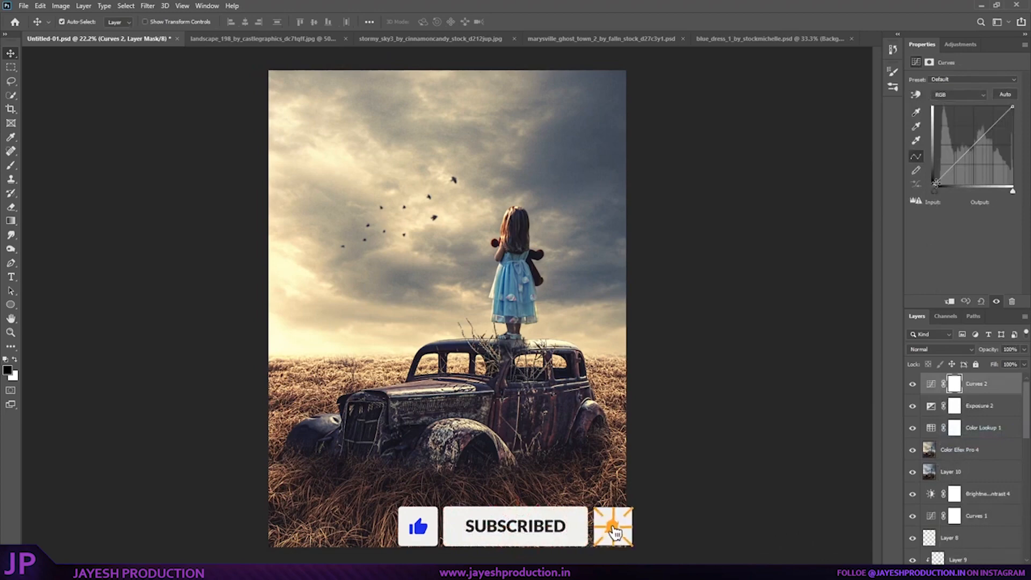
left_click_drag(974, 144, 973, 145)
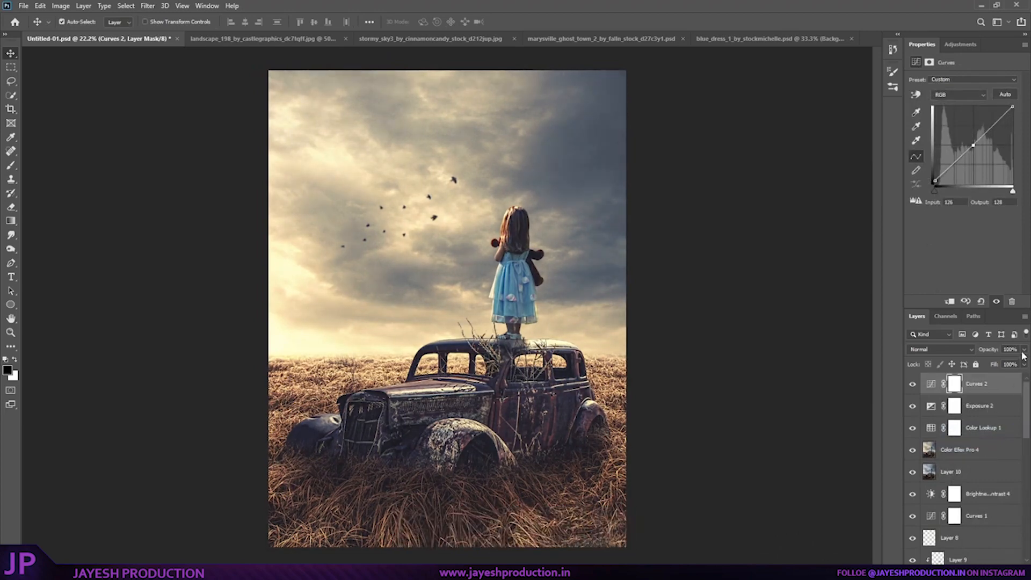
left_click(989, 411)
left_click_drag(965, 109, 967, 111)
- Add a Color Balance adjustment above the top Curves layer and shift the midtones' Yellow–Blue balance to +19
left_click(978, 389)
left_click(977, 562)
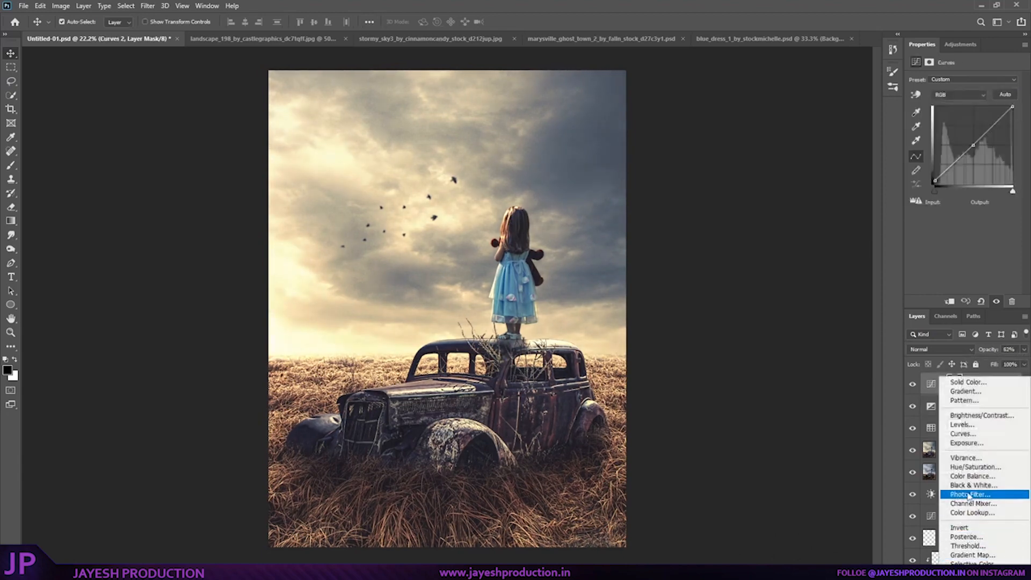
left_click(913, 486)
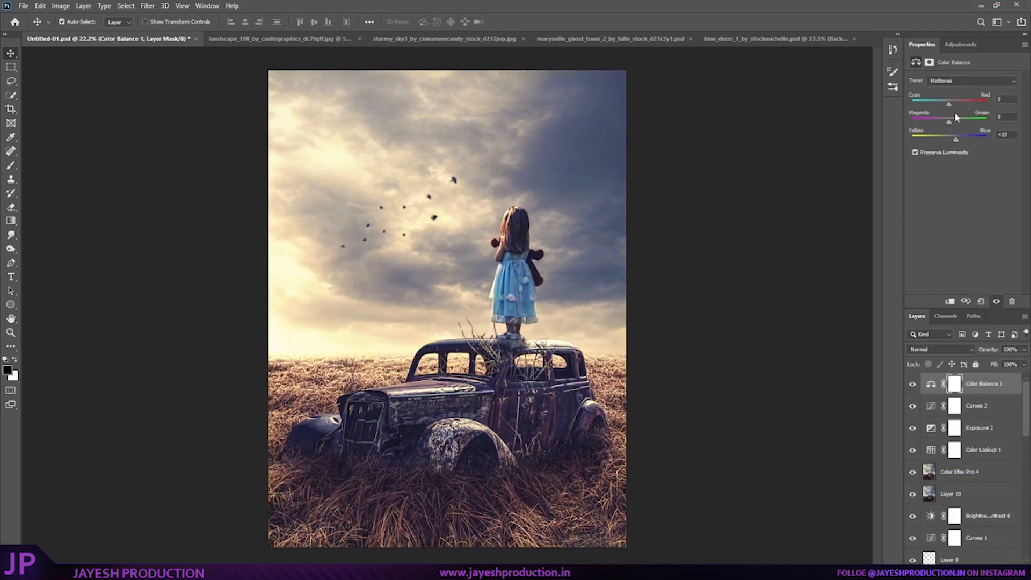